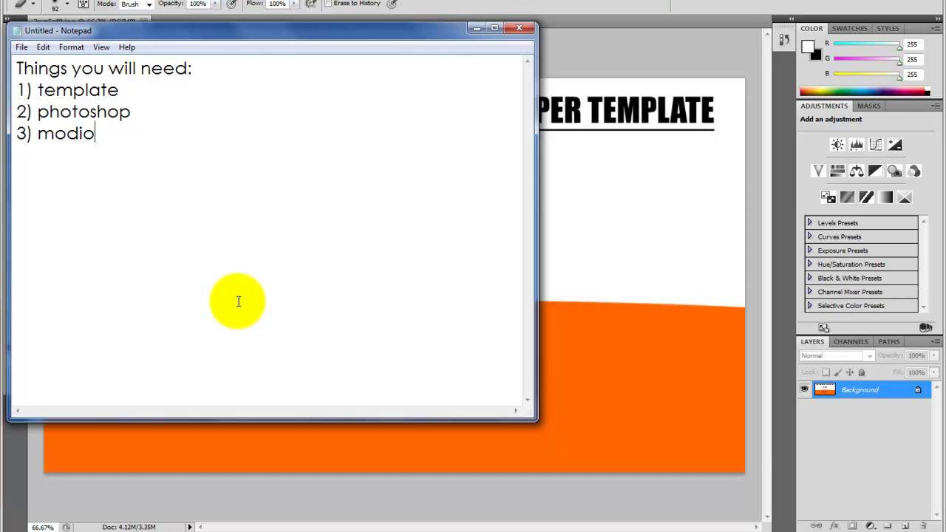
Step: Bring up the Modio window, minimise it, and add "4) lastly a usb" to the list in Notepad
click(424, 525)
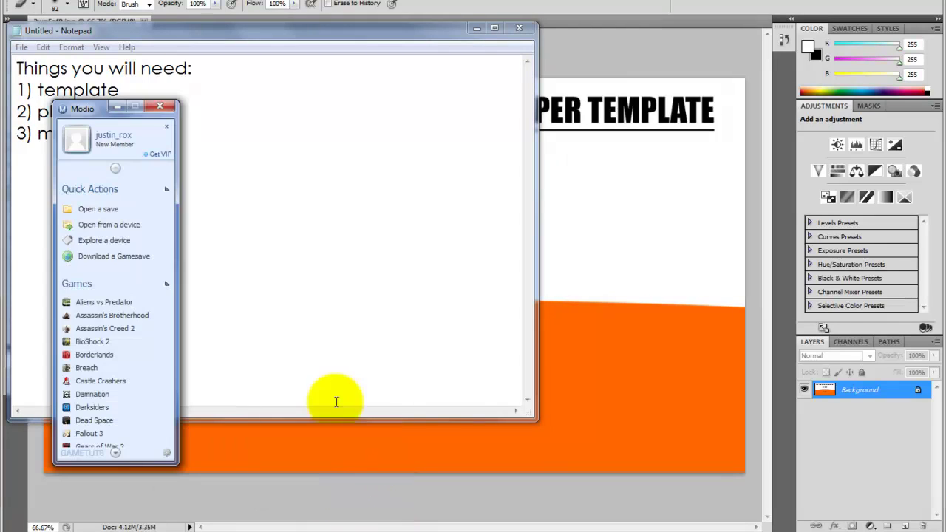
drag(77, 109, 394, 9)
click(435, 8)
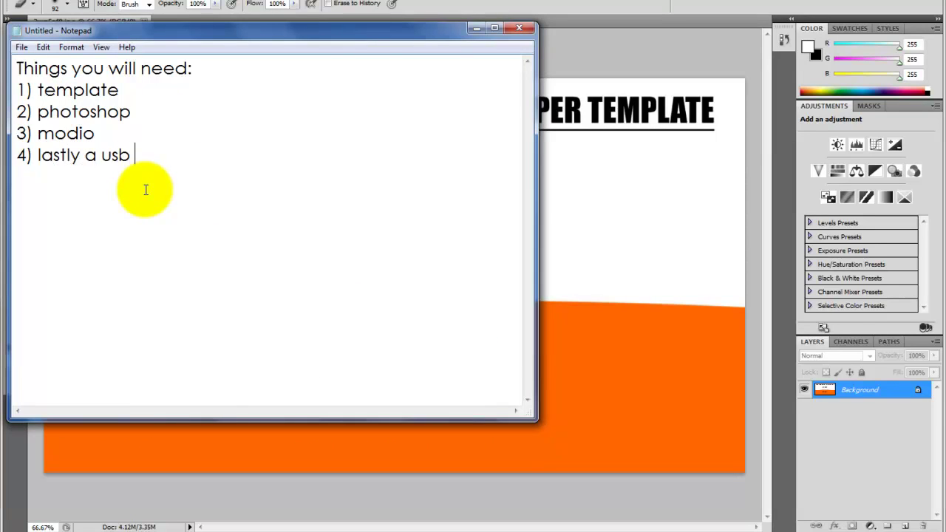
text(b and)
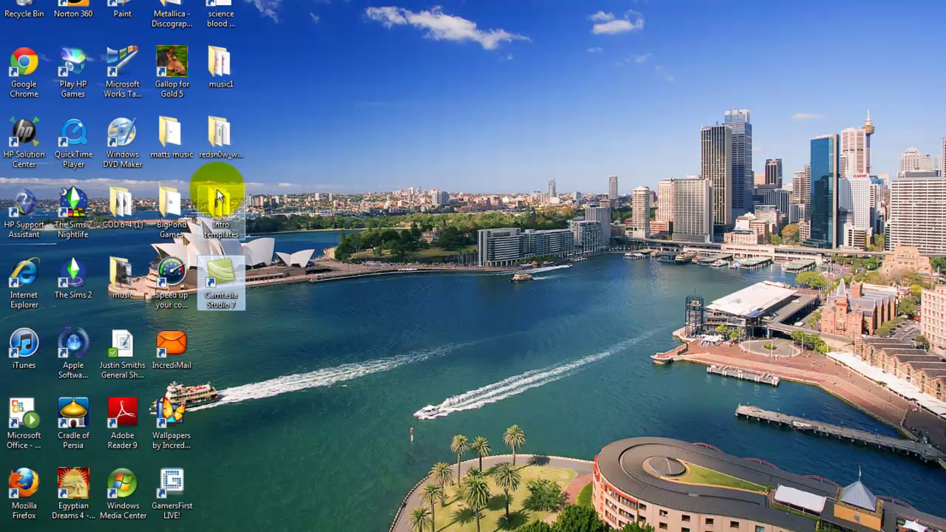
Step: Open the USB Xtaf Xplorer .004 folder inside the desktop's COD 6-4 (1) folder
double_click(120, 201)
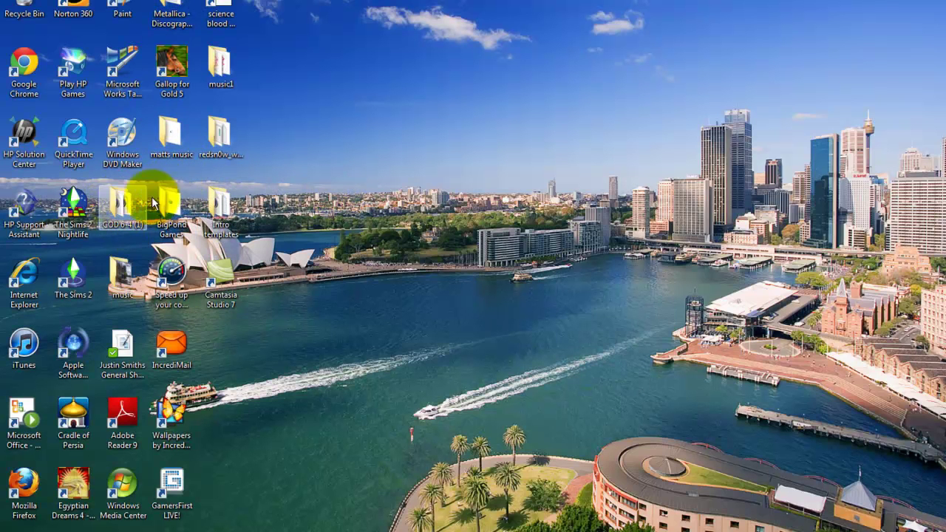
drag(346, 4, 481, 6)
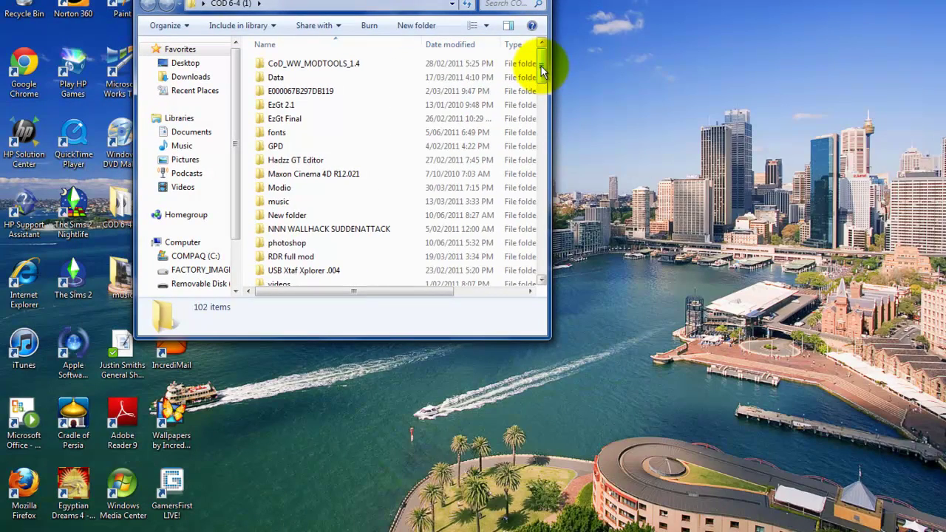
drag(540, 62, 542, 90)
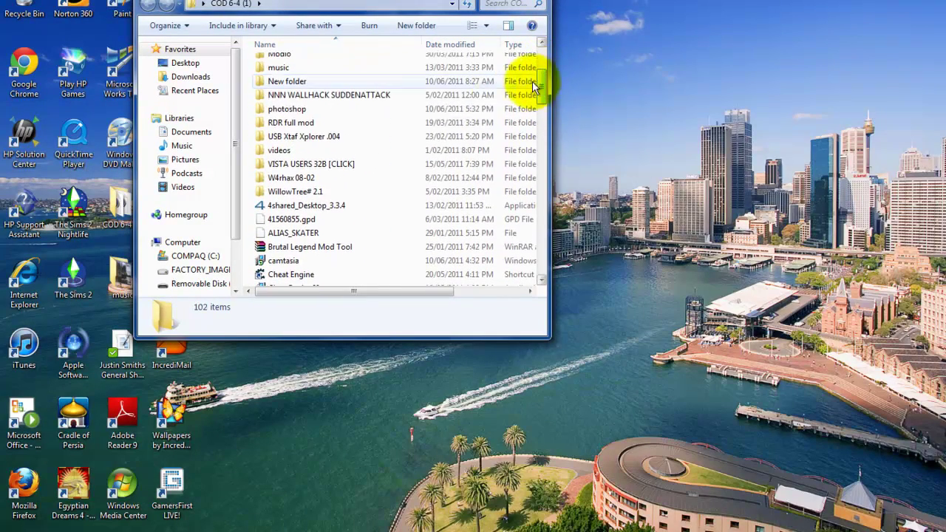
scroll(421, 90, up, 3)
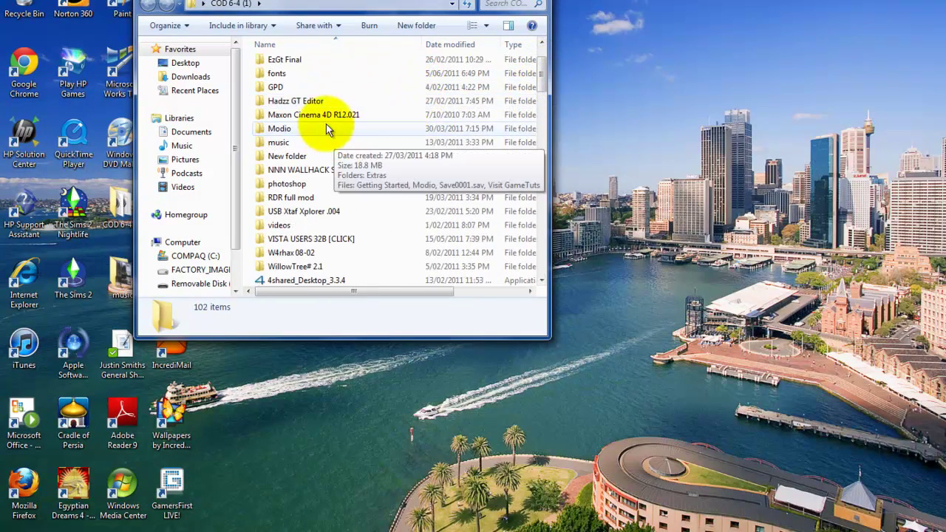
scroll(326, 129, down, 2)
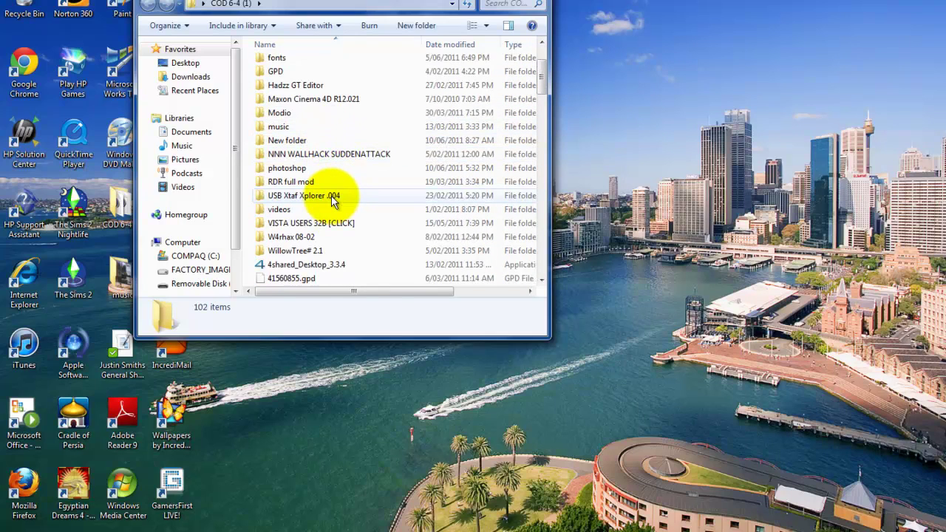
double_click(330, 199)
Step: Launch USBXTAFGUI, close the folder window and move the Usb Xtaf Xplorer window to the middle of the desktop
click(289, 133)
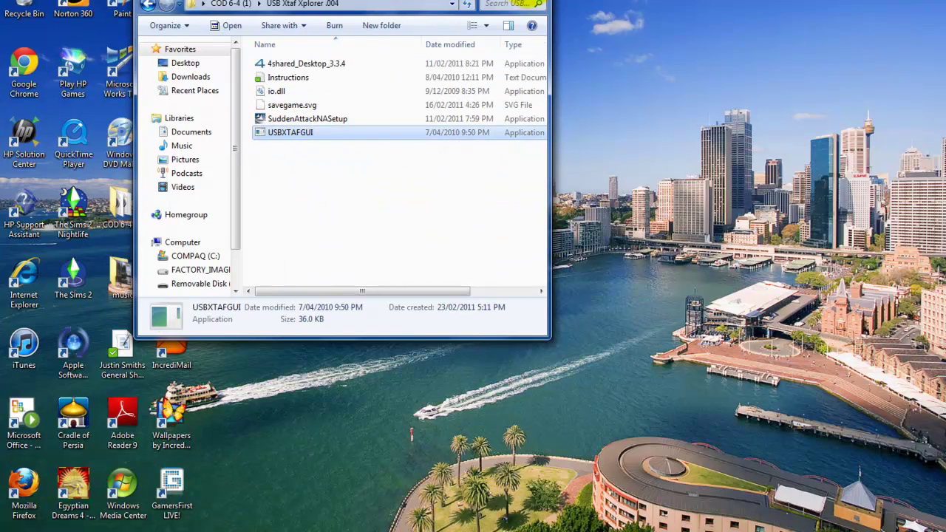
double_click(344, 137)
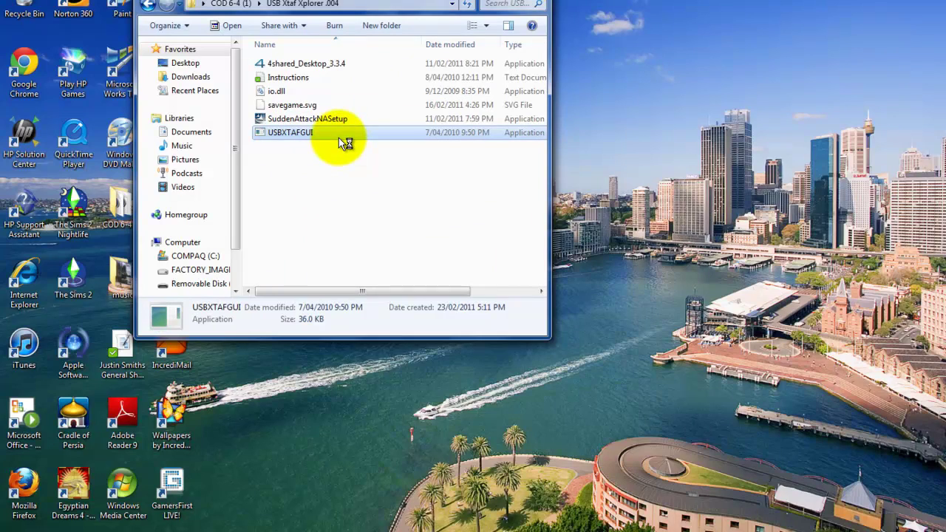
click(534, 3)
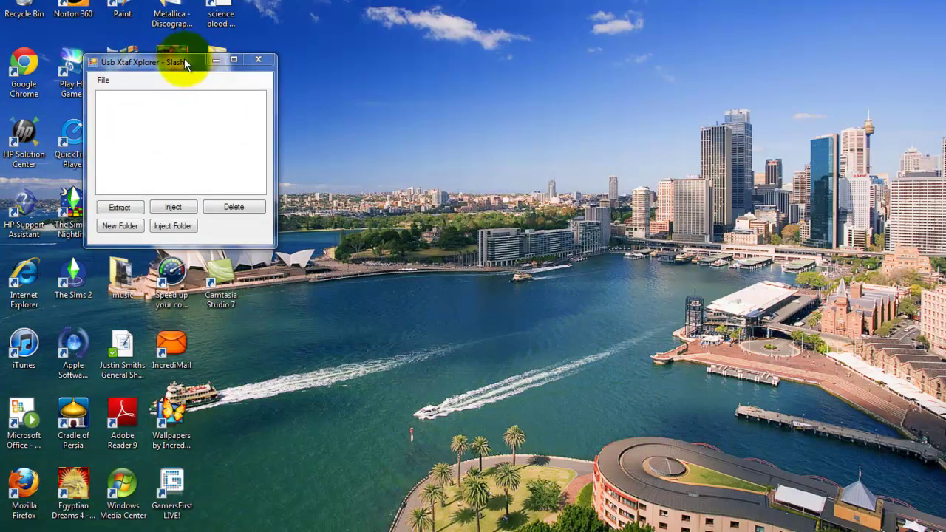
drag(179, 64, 442, 85)
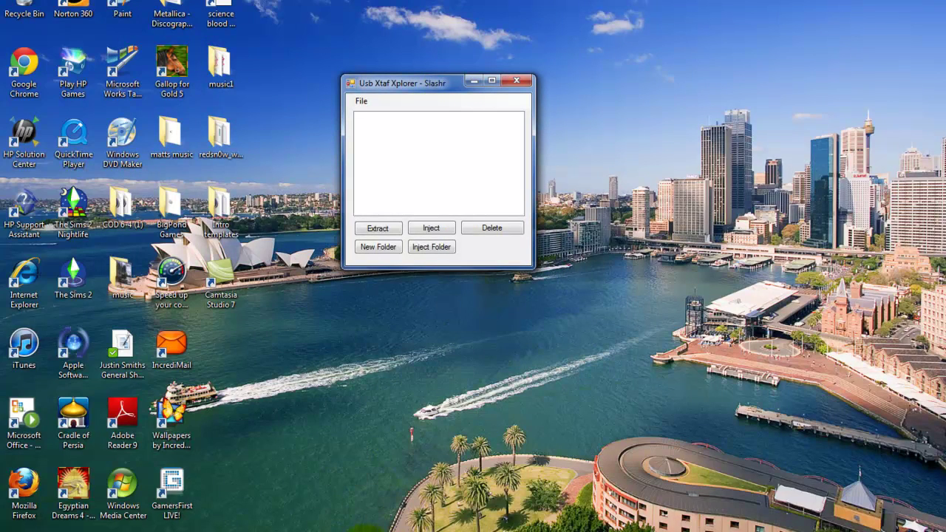
Step: Switch to Notepad and replace the whole list of needed items with "lets start"
click(368, 528)
drag(401, 365, 36, 68)
key(BackSpace)
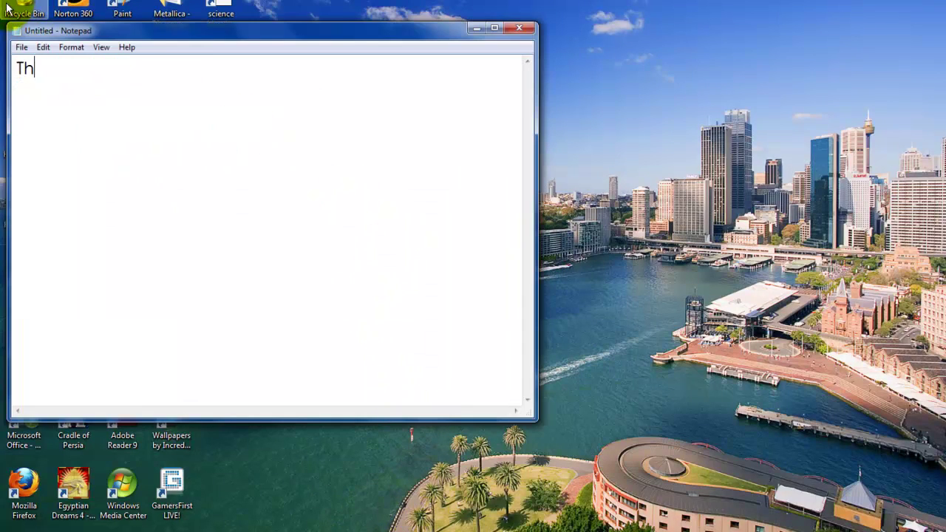
text(lets start)
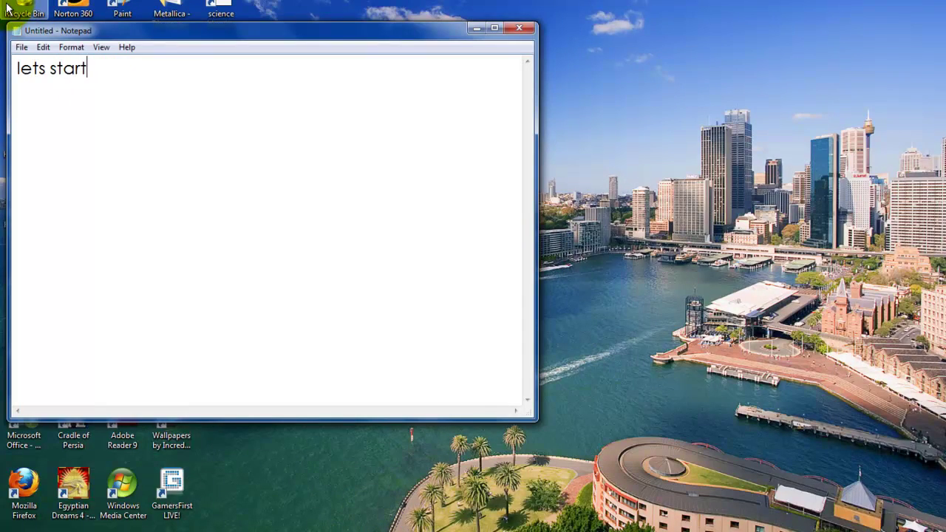
Step: Delete the "lets start" text from the note
key(shift+Left)
key(shift+Left)
key(shift+Left)
key(shift+Left)
key(shift+Left)
key(shift+Left)
key(shift+Left)
key(shift+Left)
key(shift+Left)
key(shift+Left)
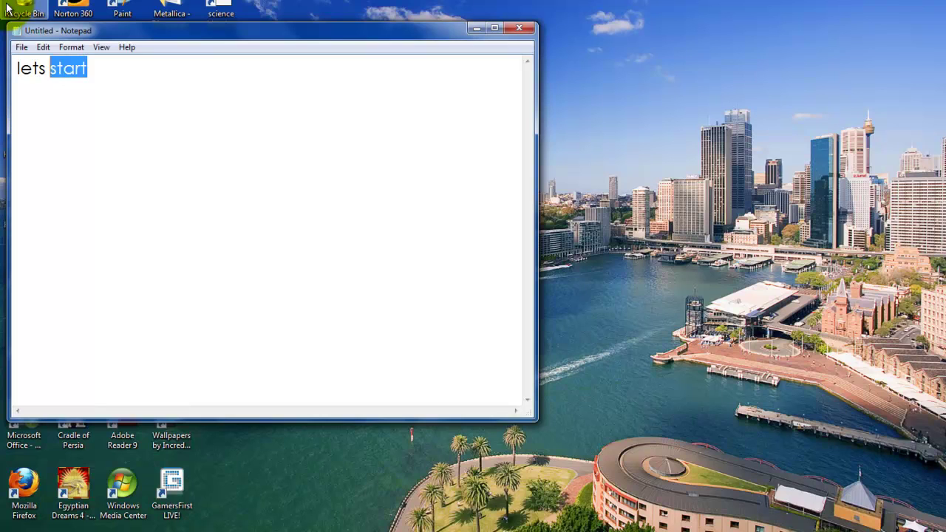
key(BackSpace)
Step: Minimise Notepad and Usb Xtaf Xplorer, and switch to Photoshop
click(477, 28)
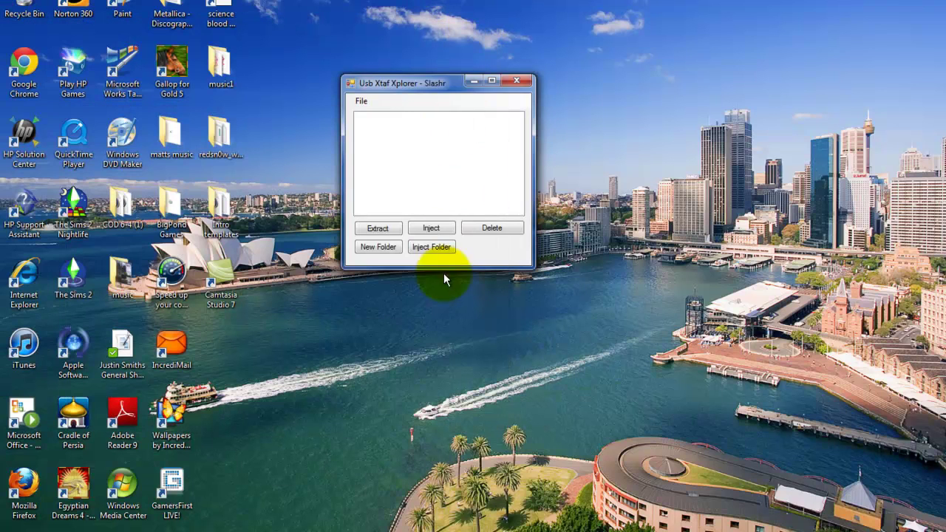
click(470, 80)
click(351, 528)
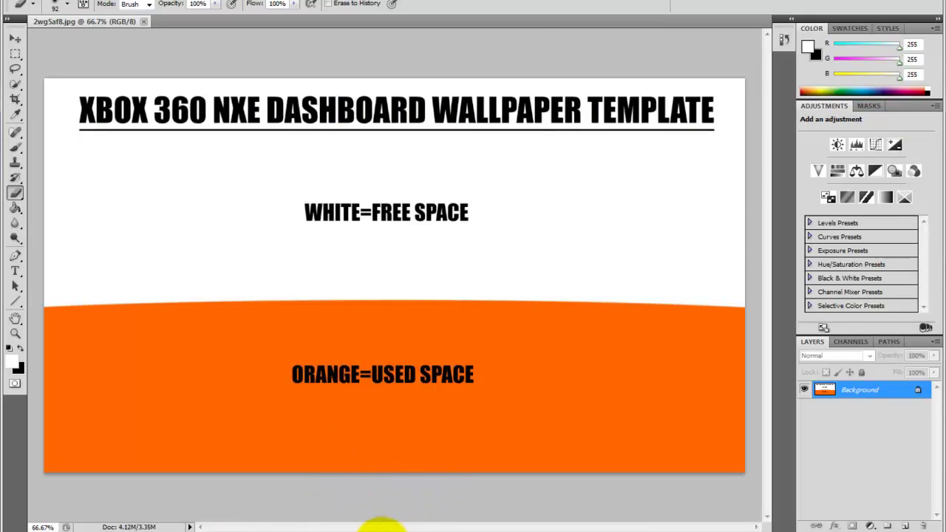
Step: Write "move the template into the photoshop window like this" in the empty Notepad document
click(378, 528)
text(move tth)
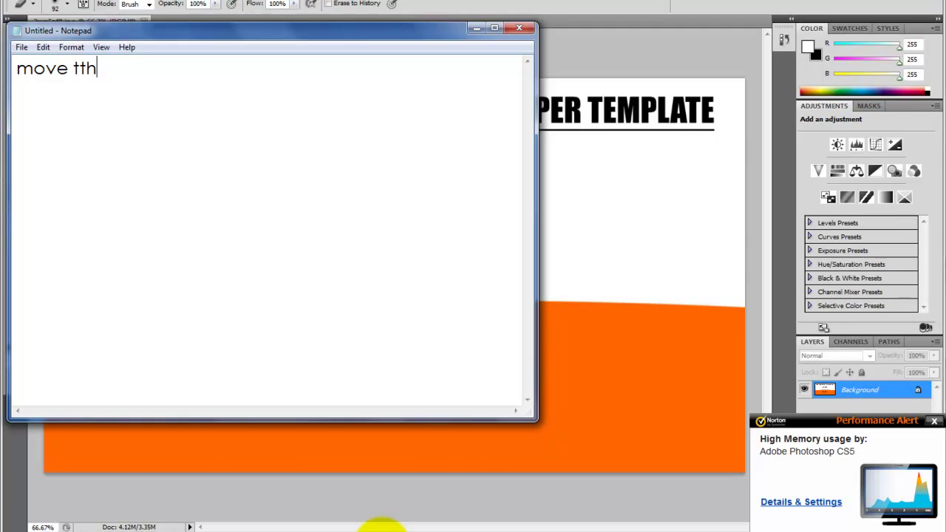
key(BackSpace)
key(BackSpace)
text(he template)
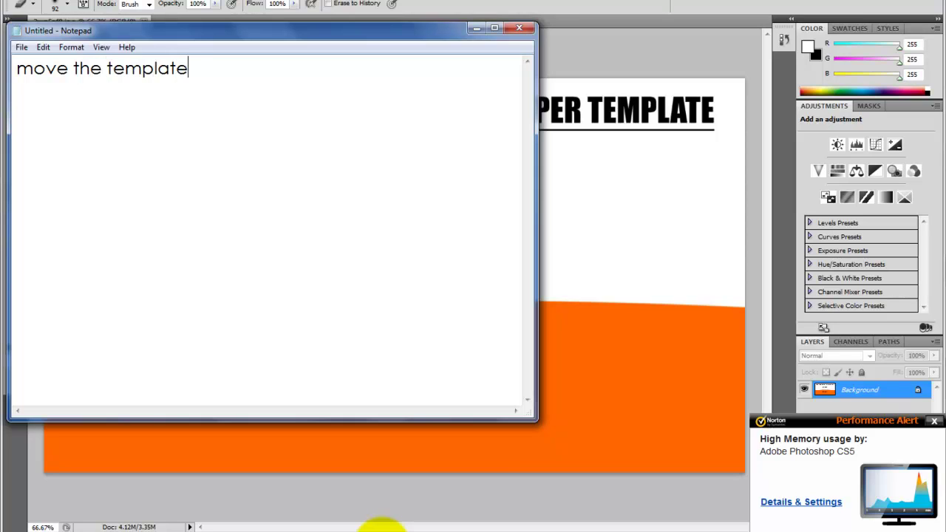
text( into the p)
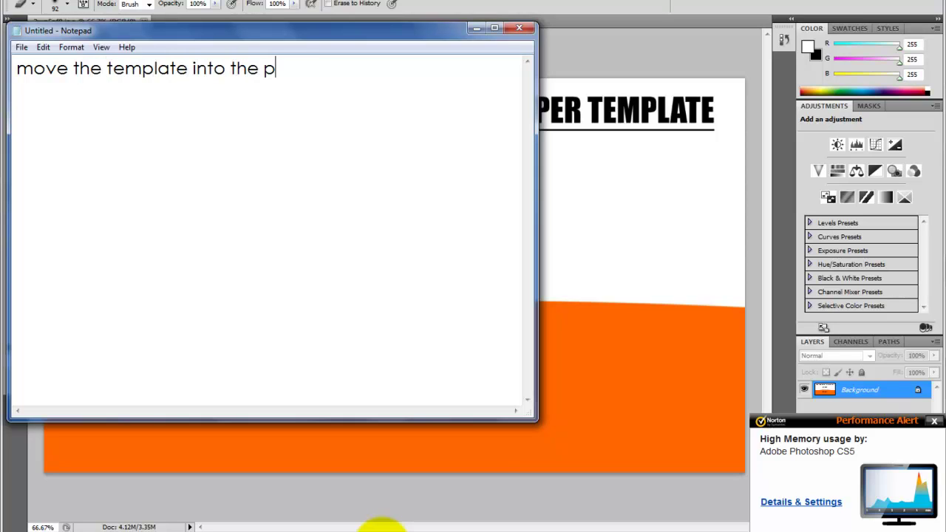
text(hotoshop window)
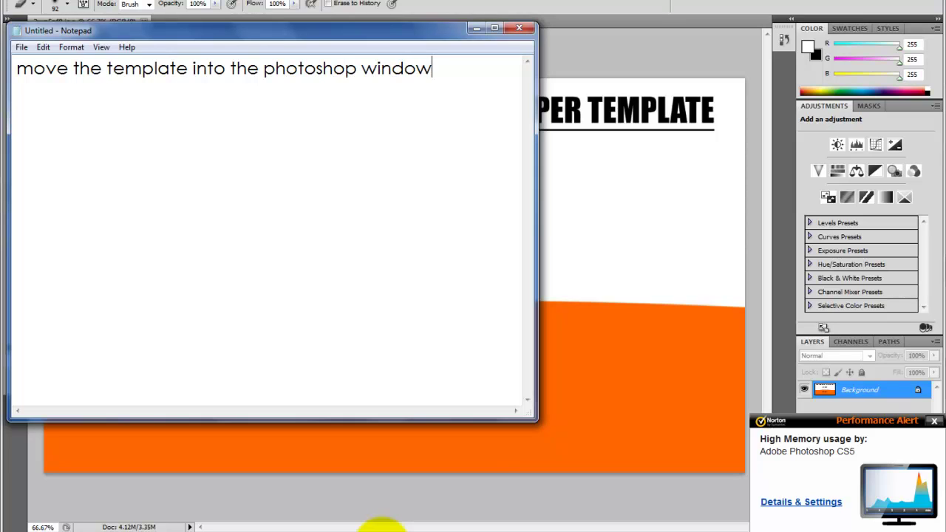
text( like this)
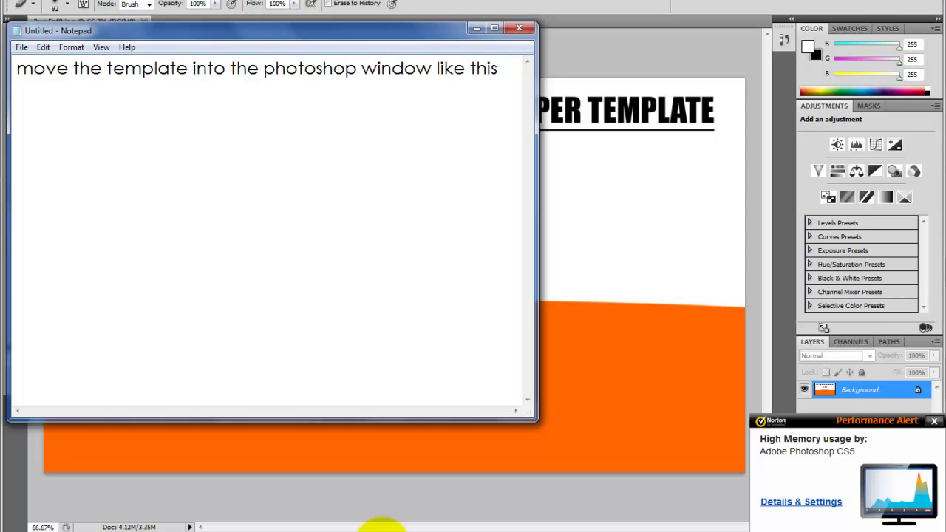
Step: In Photoshop, close 2wg5af8.jpg and create a new 1280 × 720 pixel RGB document at 72 pixels/cm with transparent background contents
click(476, 29)
click(145, 21)
click(10, 5)
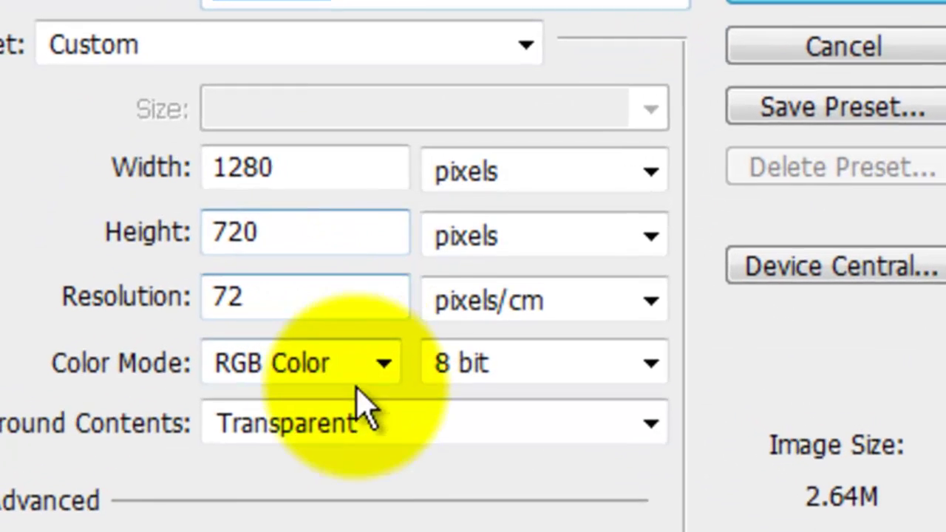
click(368, 435)
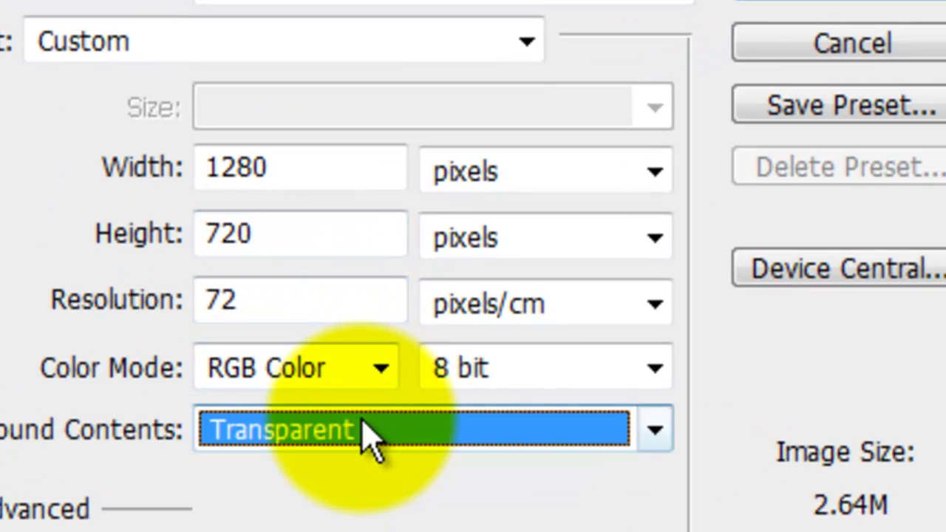
click(303, 526)
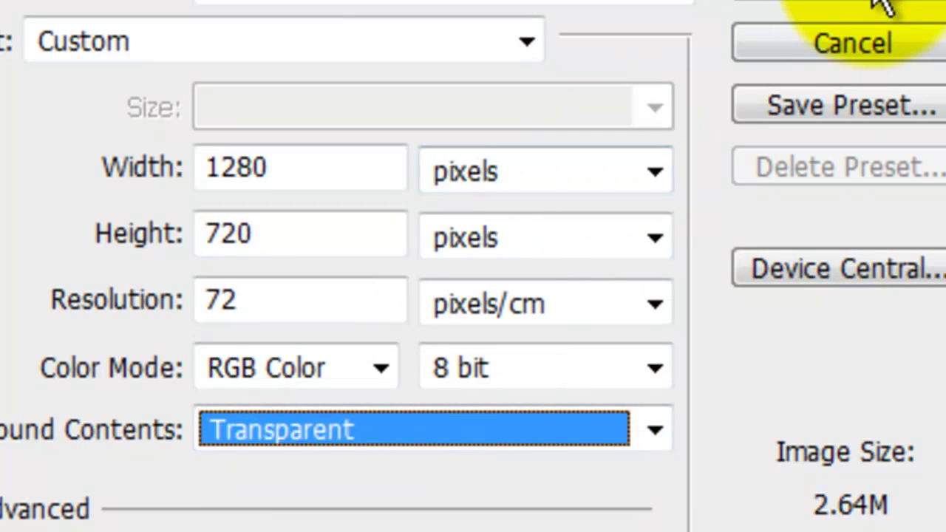
click(813, 33)
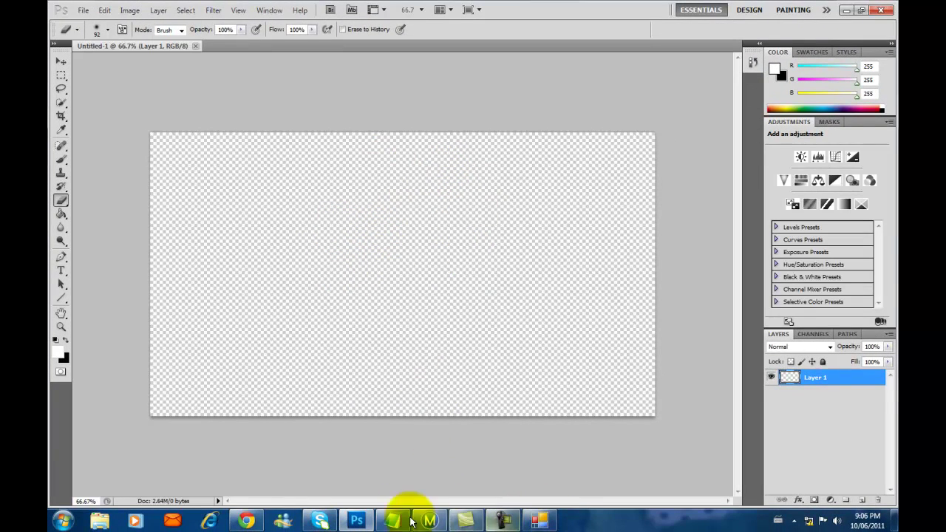
Step: Copy the Xbox 360 NXE dashboard wallpaper template image from Chrome and paste it into the new Photoshop document
click(248, 520)
right_click(340, 205)
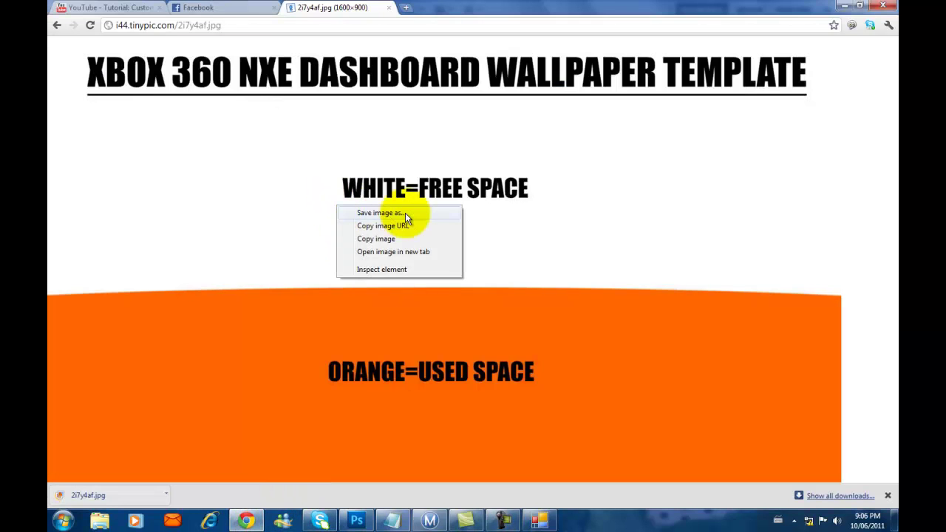
click(401, 241)
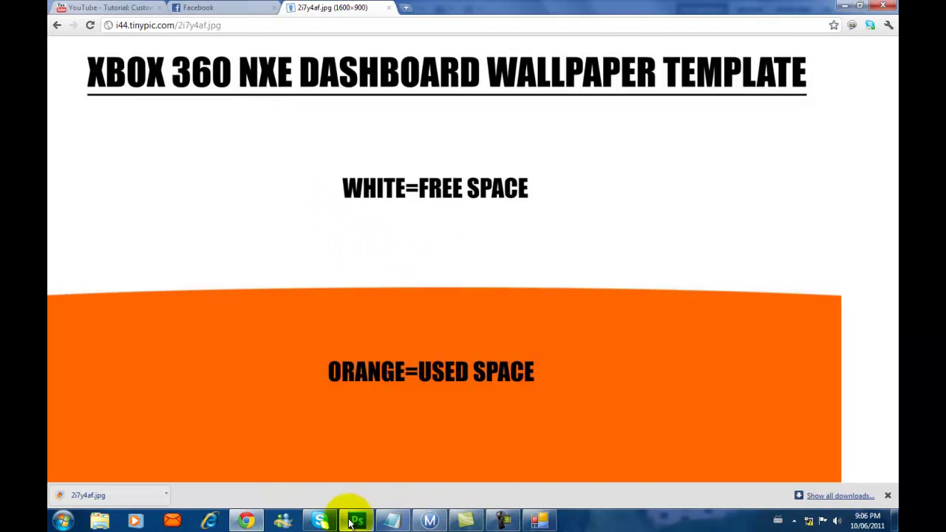
click(356, 519)
key(ctrl+v)
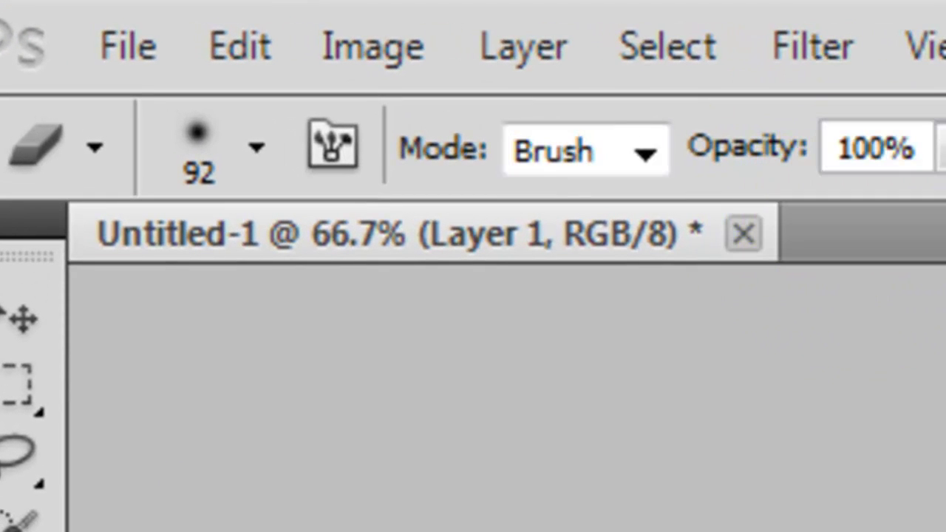
Step: Float the Untitled-1 template document in its own window over the Untitled-2 canvas and activate the Move tool
right_click(554, 249)
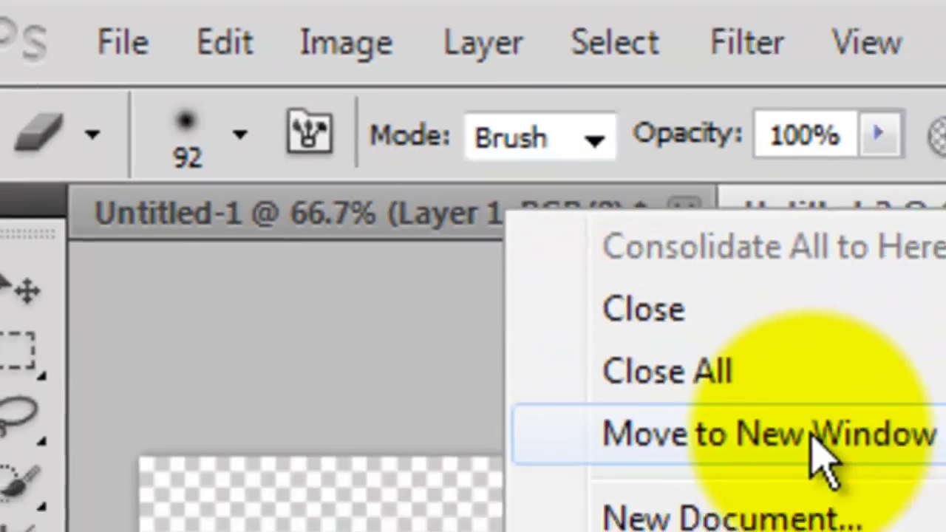
click(865, 473)
drag(634, 95, 686, 65)
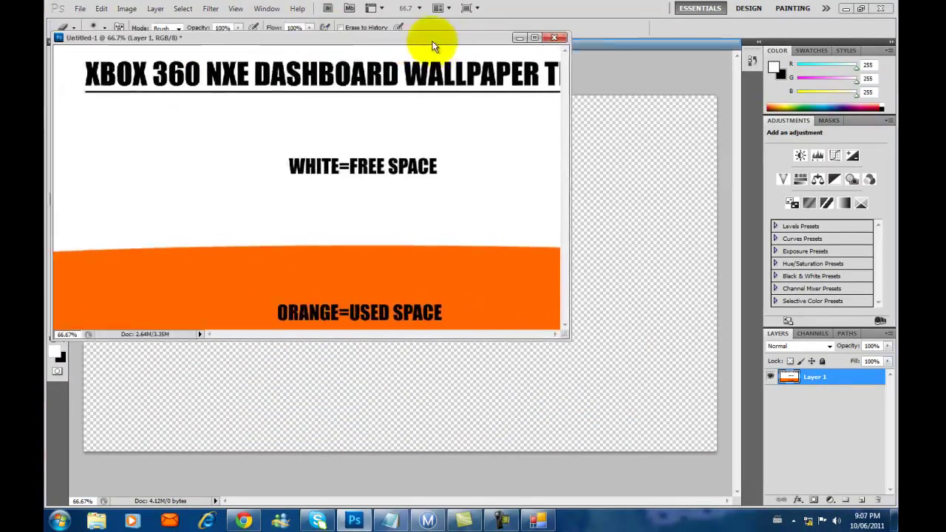
drag(454, 41, 633, 69)
key(v)
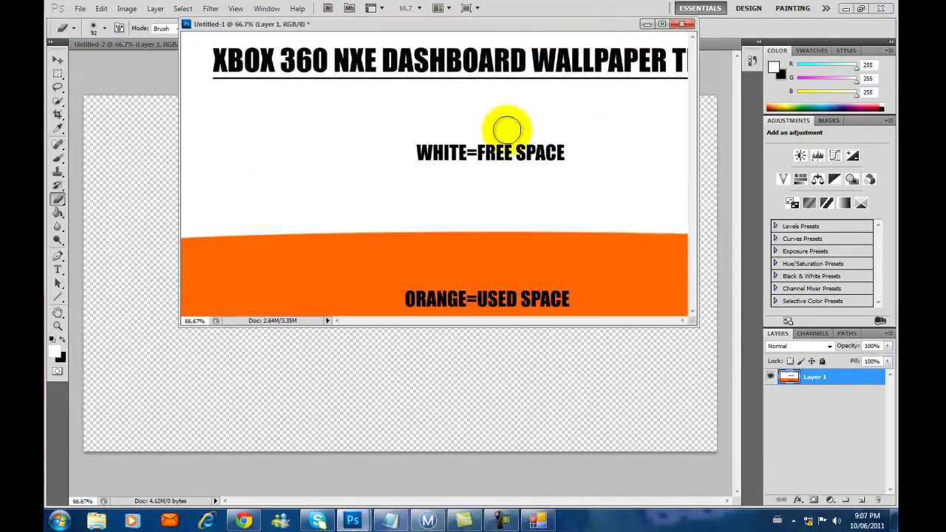
Step: Switch to Notepad and replace the note with "press "V" to move the template to the blank project"
click(389, 519)
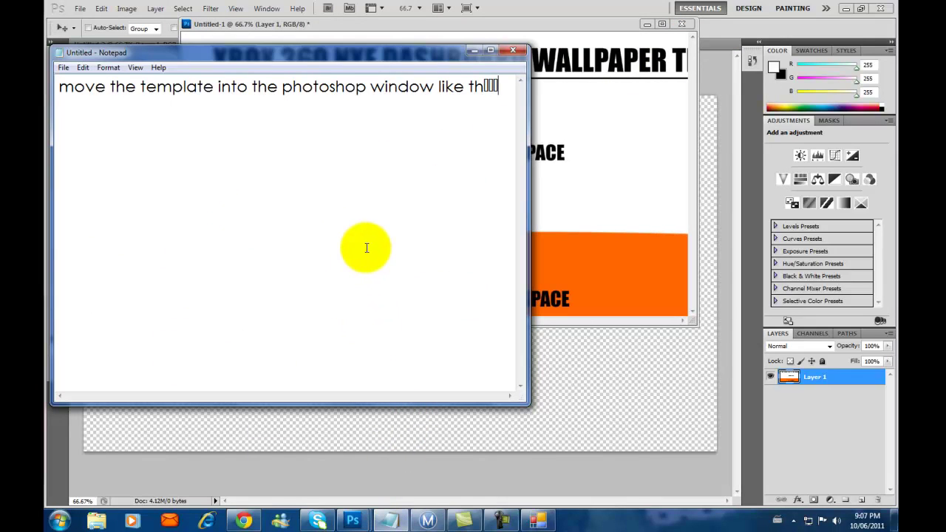
key(BackSpace)
key(BackSpace)
key(BackSpace)
key(BackSpace)
key(BackSpace)
key(BackSpace)
key(BackSpace)
key(BackSpace)
key(BackSpace)
key(BackSpace)
key(BackSpace)
key(BackSpace)
key(BackSpace)
key(BackSpace)
key(BackSpace)
key(BackSpace)
key(BackSpace)
key(BackSpace)
key(BackSpace)
key(BackSpace)
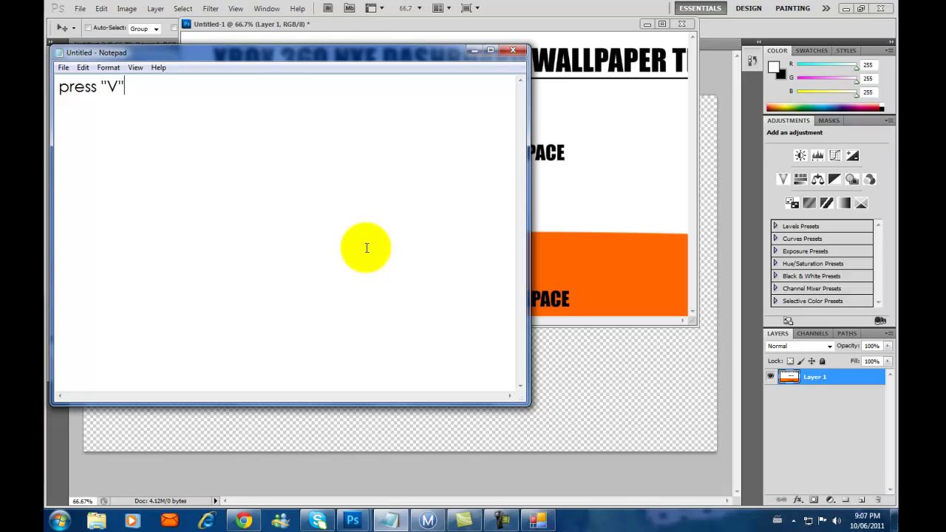
text(press "V" to move the im)
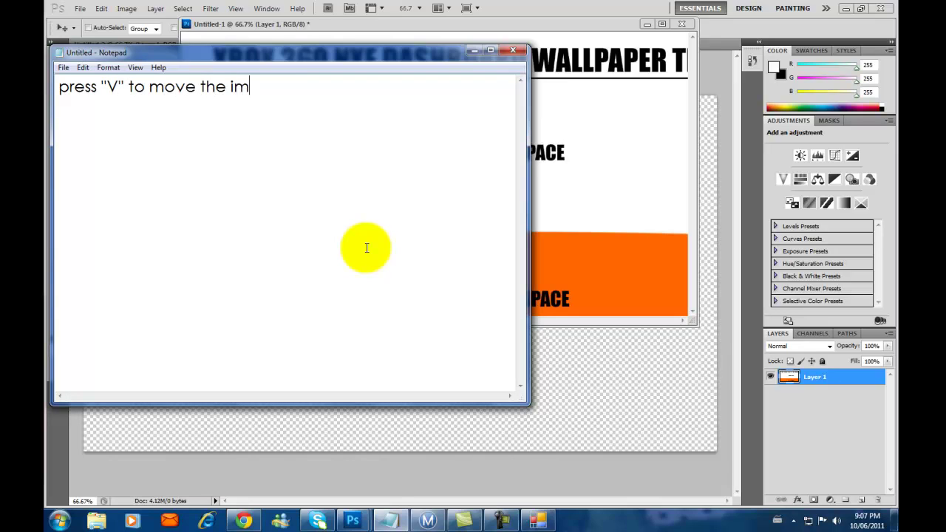
text(age)
key(BackSpace)
key(BackSpace)
key(BackSpace)
key(BackSpace)
key(BackSpace)
text(template to the blank project)
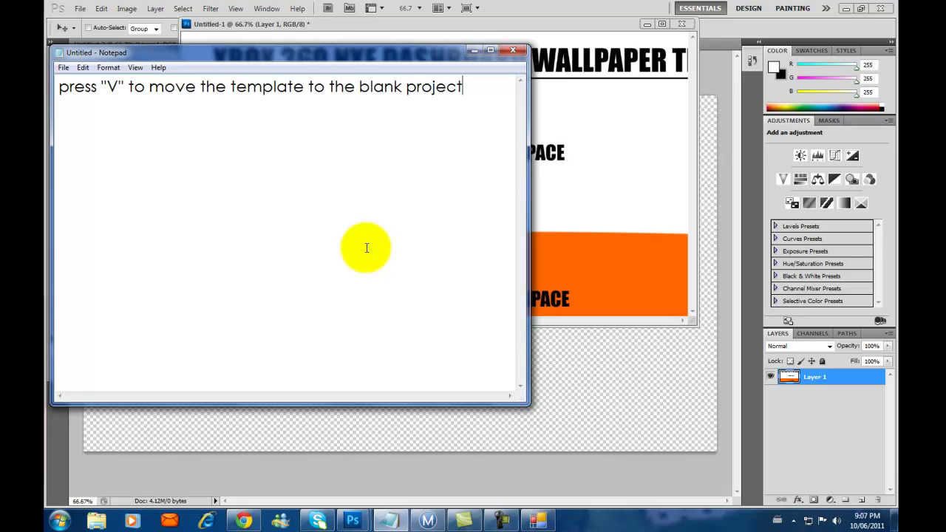
click(475, 51)
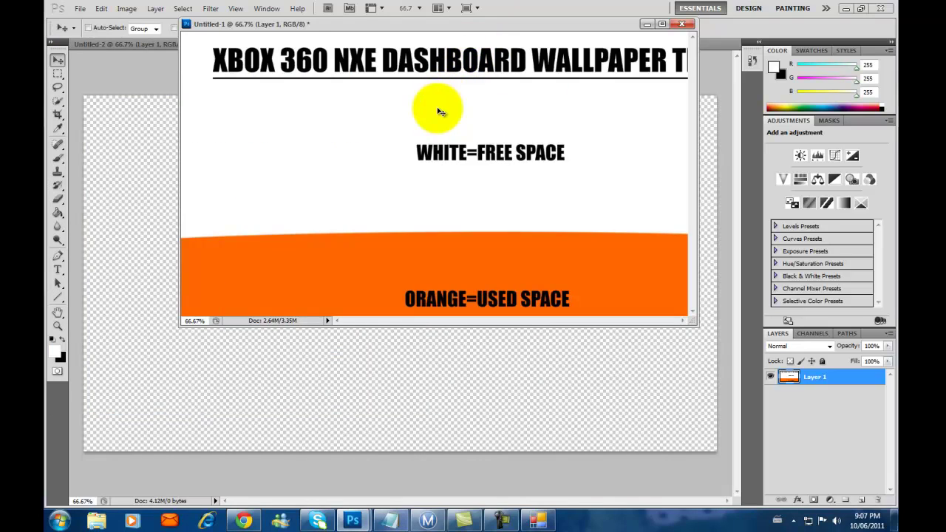
Step: In Photoshop, move the template image into Untitled-2, close Untitled-1 without saving and start Free Transform on the template layer
drag(438, 111, 121, 157)
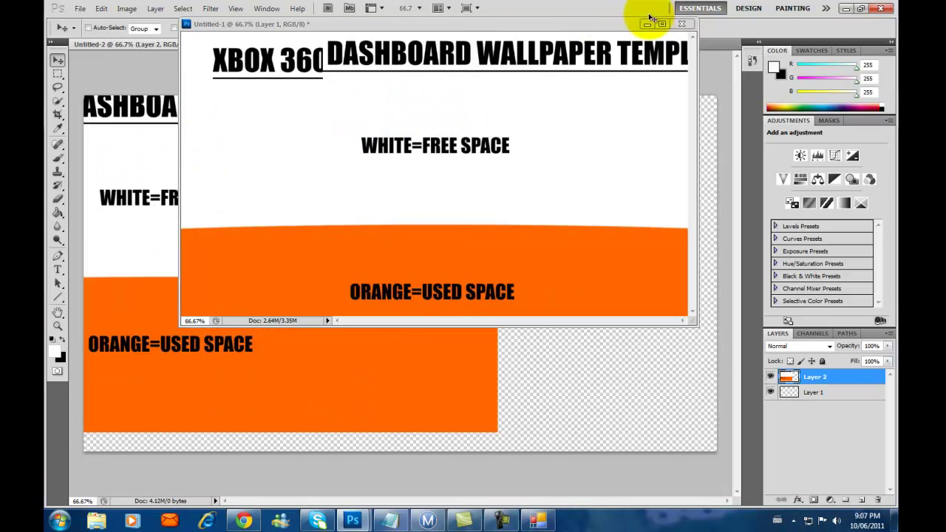
click(681, 24)
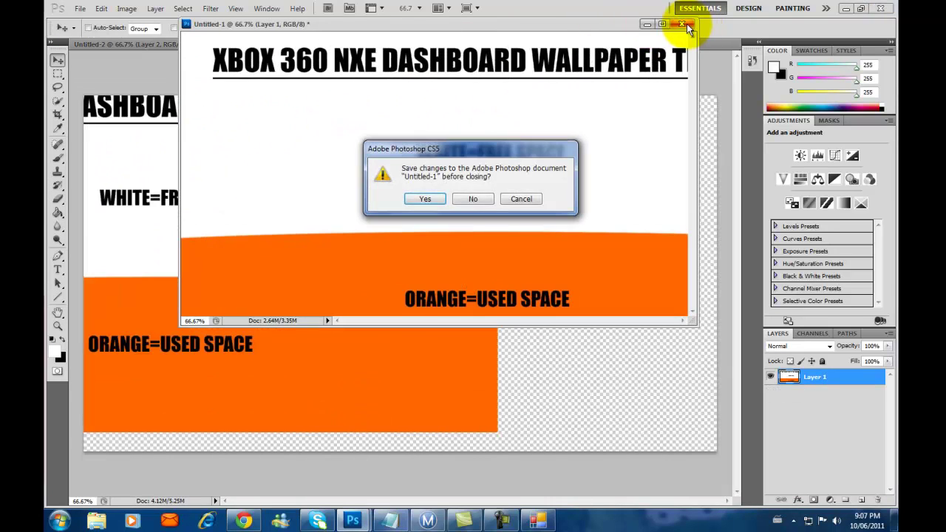
click(475, 200)
key(ctrl+t)
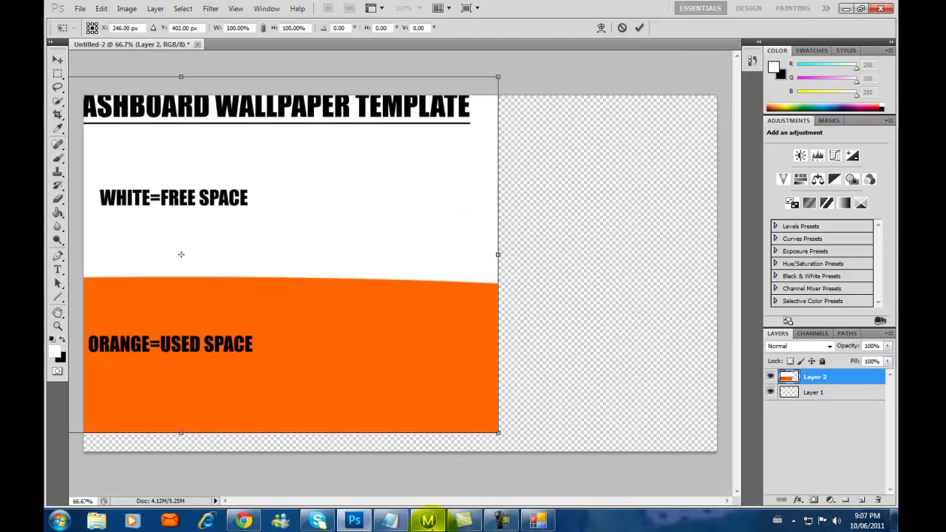
Step: Switch to Notepad and replace the note with "press "ctrl + T" to change the size and shift into place"
click(391, 521)
key(BackSpace)
key(BackSpace)
key(BackSpace)
key(BackSpace)
key(BackSpace)
key(BackSpace)
key(BackSpace)
key(BackSpace)
key(BackSpace)
key(BackSpace)
key(BackSpace)
key(BackSpace)
key(BackSpace)
key(BackSpace)
key(BackSpace)
key(BackSpace)
key(BackSpace)
key(BackSpace)
key(BackSpace)
key(BackSpace)
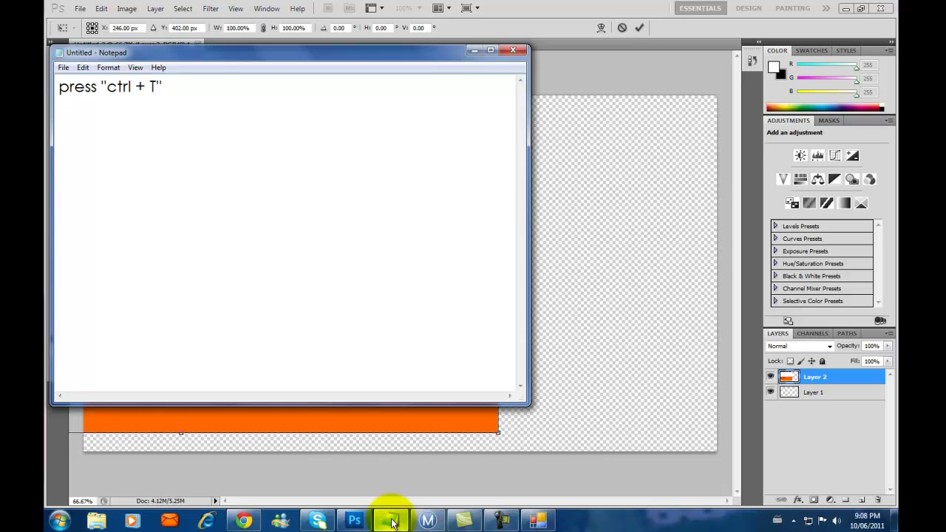
text(nge the size and)
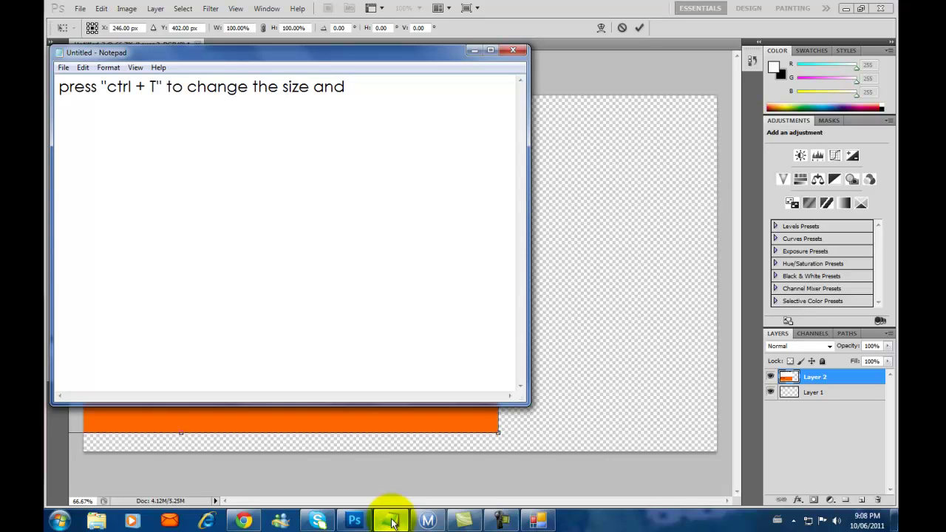
text( shift into place)
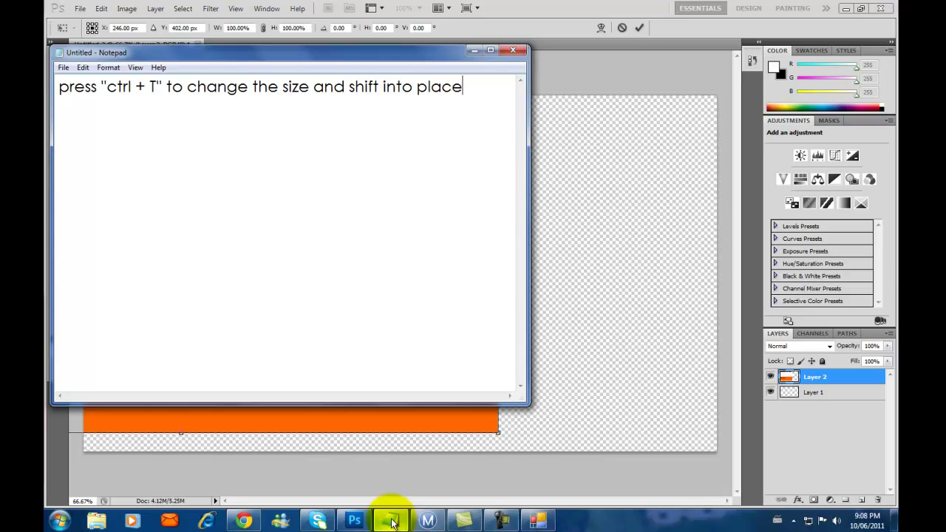
click(473, 50)
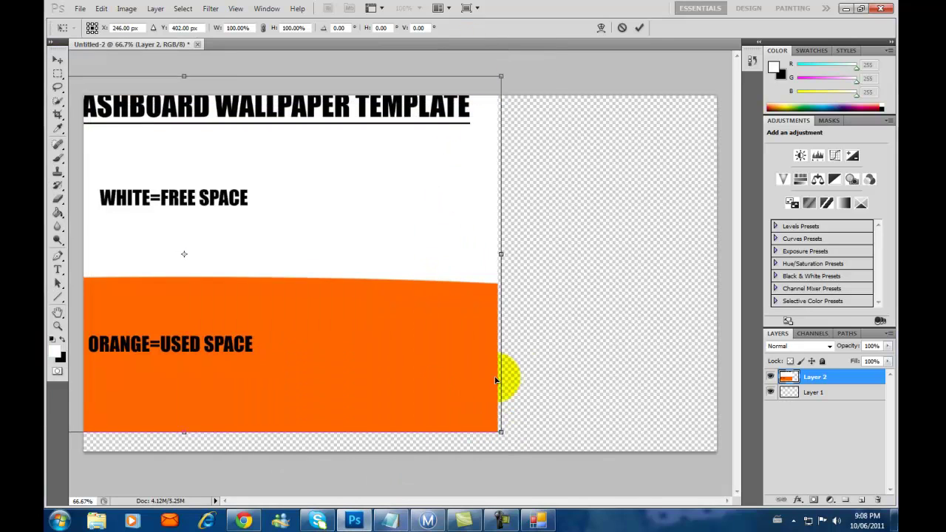
Step: In Photoshop, shift the template layer to cover the whole canvas at X 800 px, Y 450 px, and apply the transform
drag(496, 380, 678, 395)
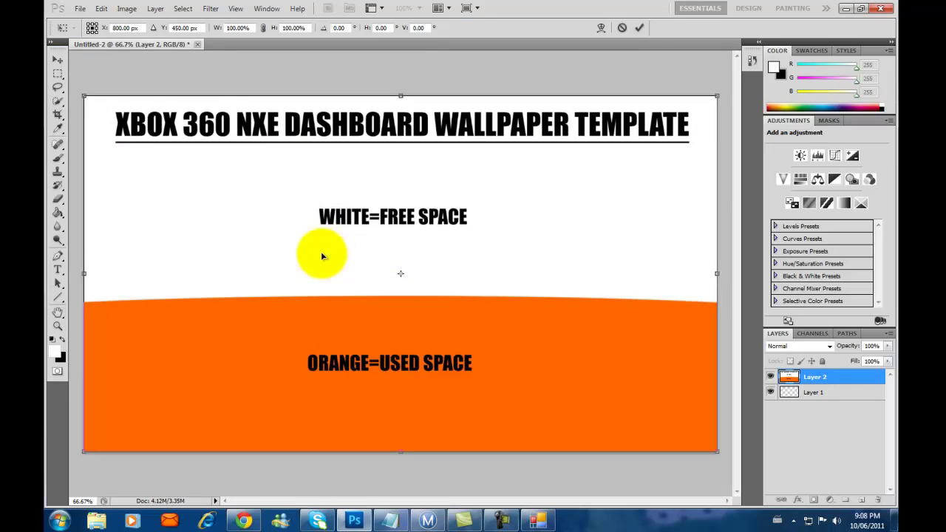
key(Return)
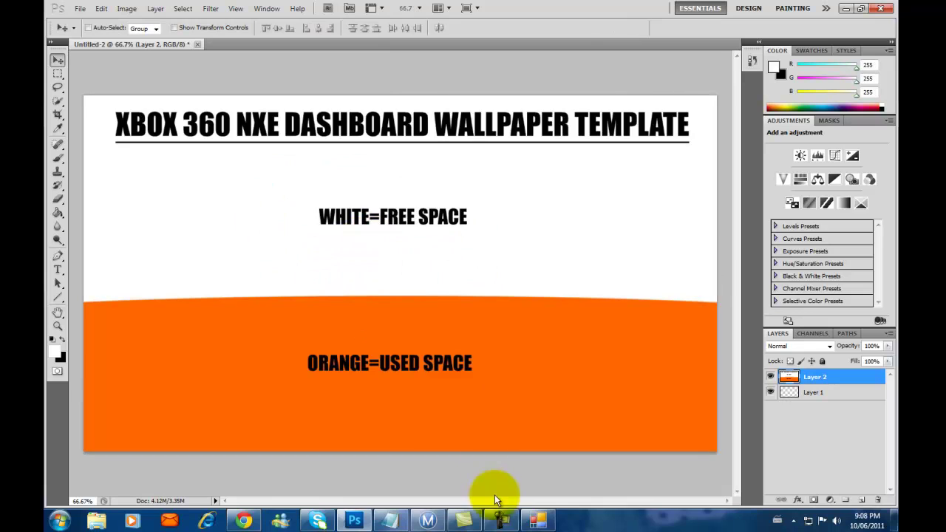
Step: Switch to Notepad and replace the note with "then press enter"
click(405, 522)
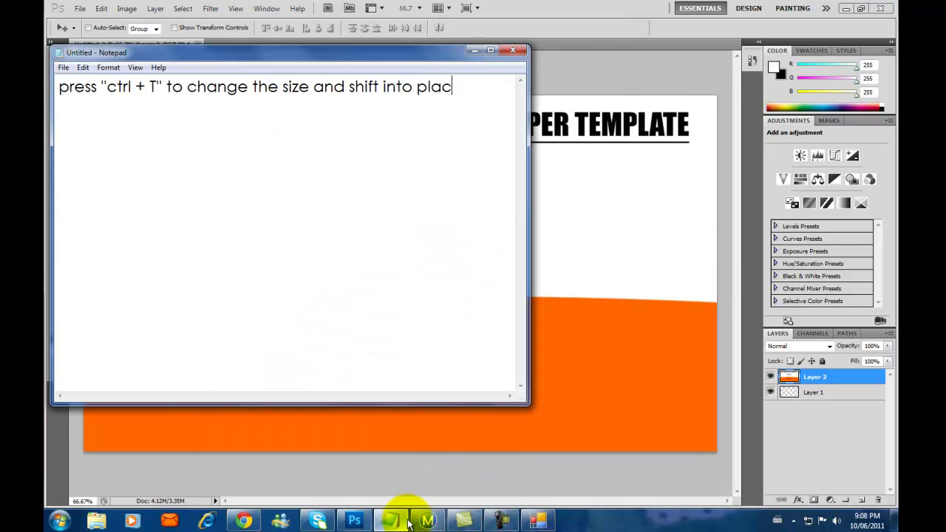
key(BackSpace)
key(BackSpace)
key(BackSpace)
key(BackSpace)
key(BackSpace)
key(BackSpace)
key(BackSpace)
key(BackSpace)
key(BackSpace)
key(BackSpace)
key(BackSpace)
key(BackSpace)
key(BackSpace)
key(BackSpace)
key(BackSpace)
key(BackSpace)
key(BackSpace)
key(BackSpace)
key(BackSpace)
key(BackSpace)
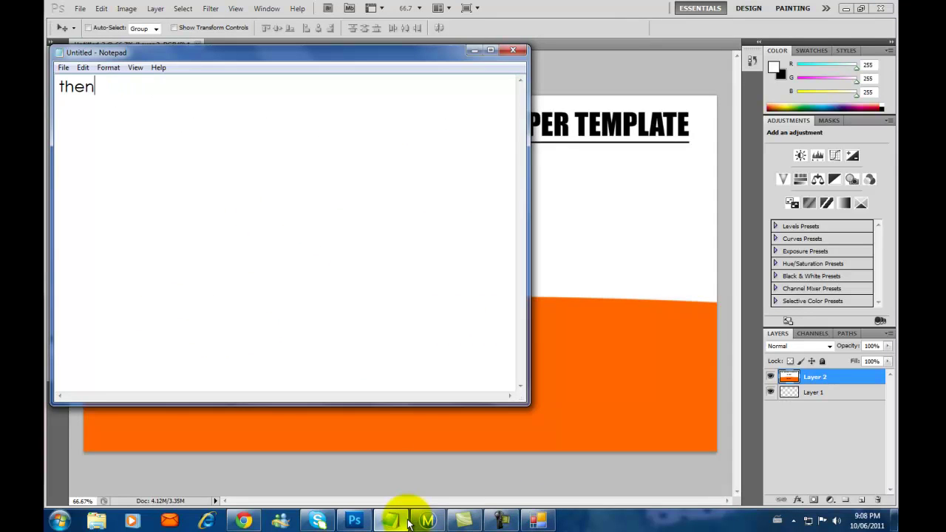
text(press enter)
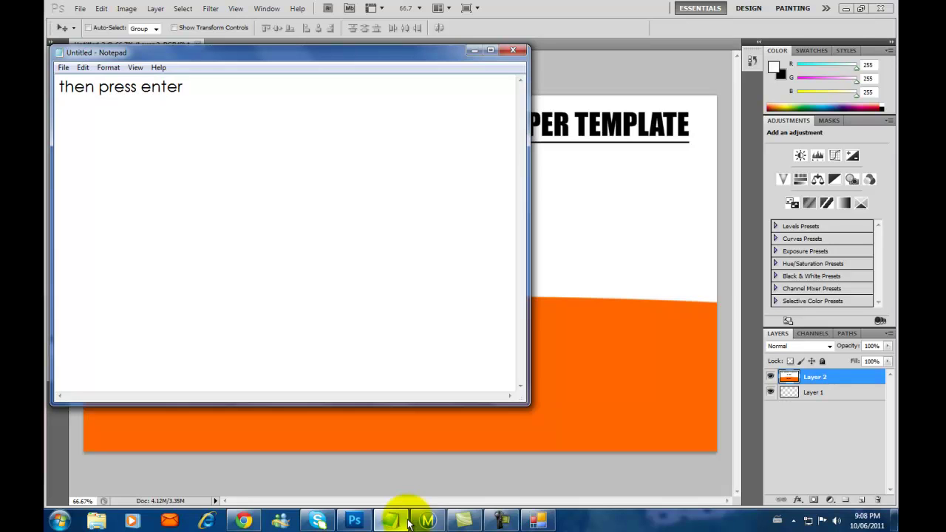
click(473, 50)
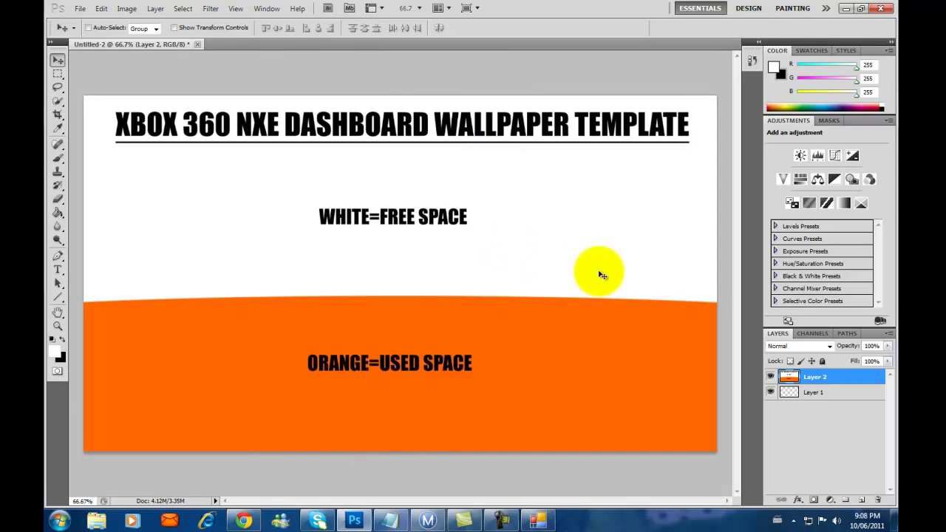
Step: Replace the Notepad note with "now we have to get rid of all the writing"
click(389, 521)
key(BackSpace)
key(BackSpace)
key(BackSpace)
key(BackSpace)
key(BackSpace)
key(BackSpace)
key(BackSpace)
key(BackSpace)
key(BackSpace)
key(BackSpace)
key(BackSpace)
key(BackSpace)
key(BackSpace)
key(BackSpace)
key(BackSpace)
text(now )
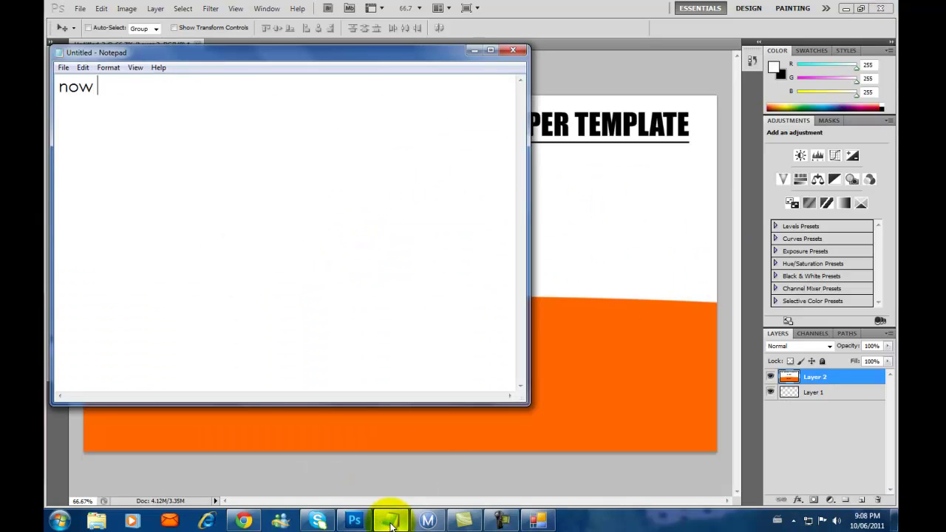
text(we have to get rid)
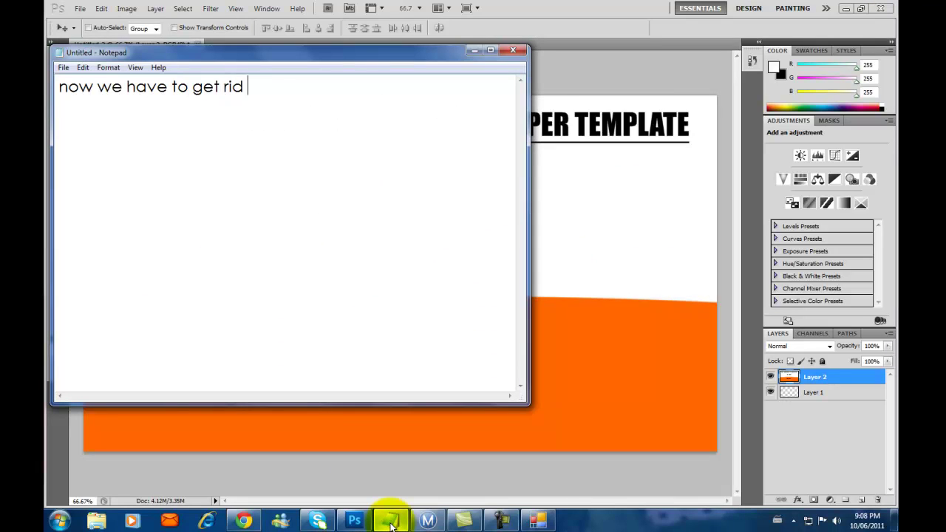
text( of all the)
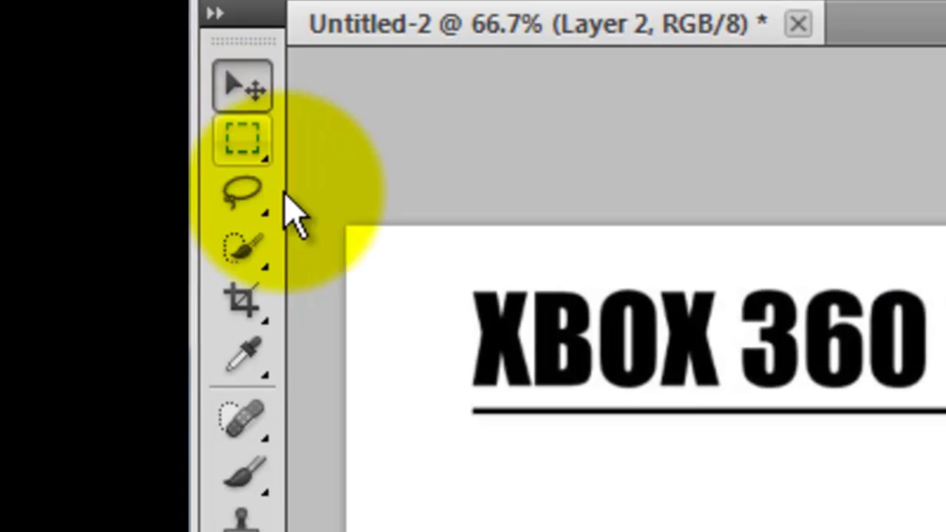
Step: In Photoshop, delete a rectangular marquee area covering the template's title and the "WHITE=FREE SPACE" text from Layer 2
click(244, 145)
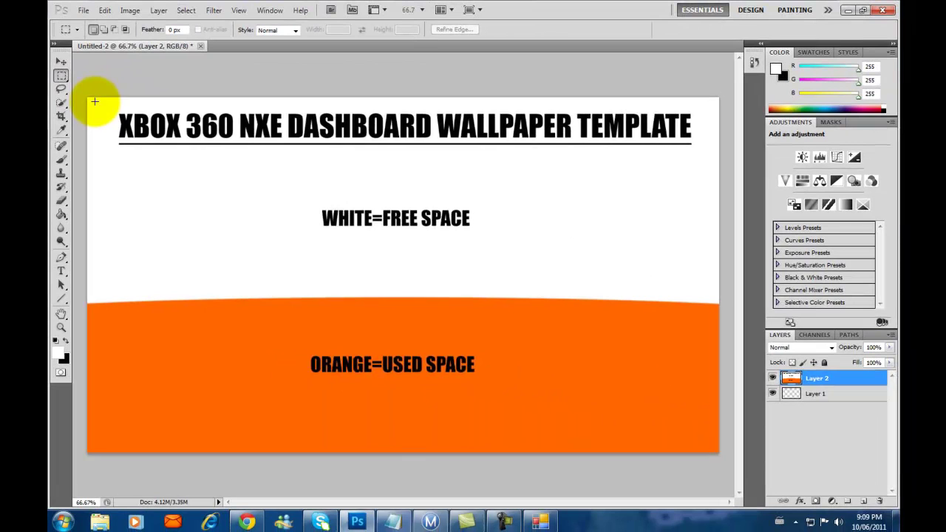
drag(94, 101, 703, 247)
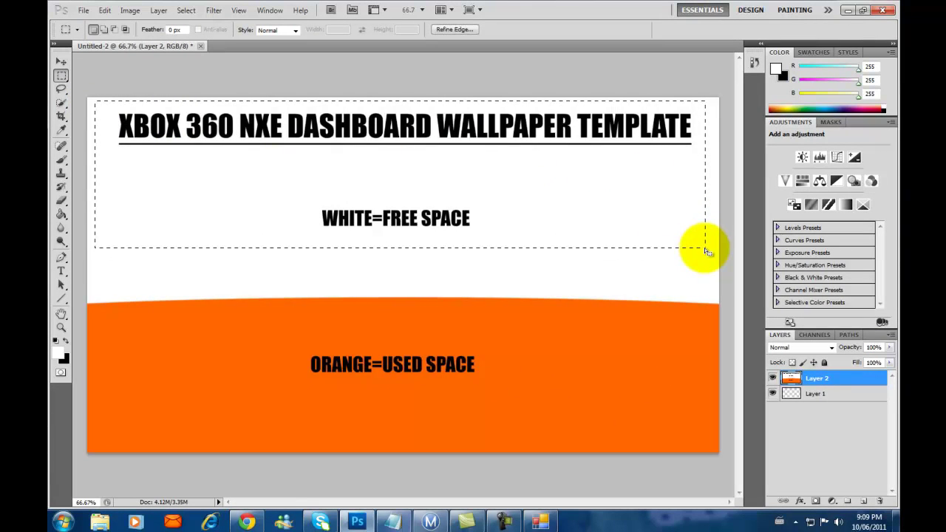
key(Delete)
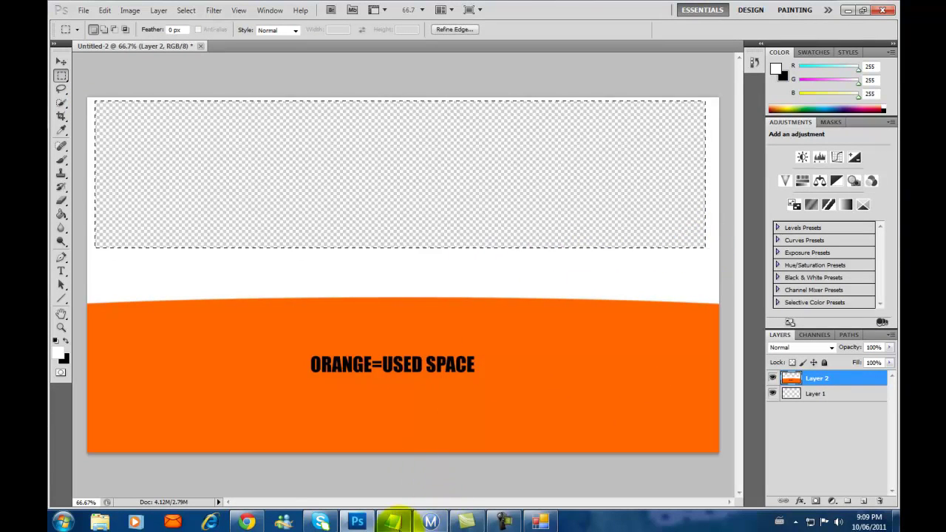
Step: Switch to Notepad and replace the note with "once you have highlited/outlined the writing region press "del""
click(393, 523)
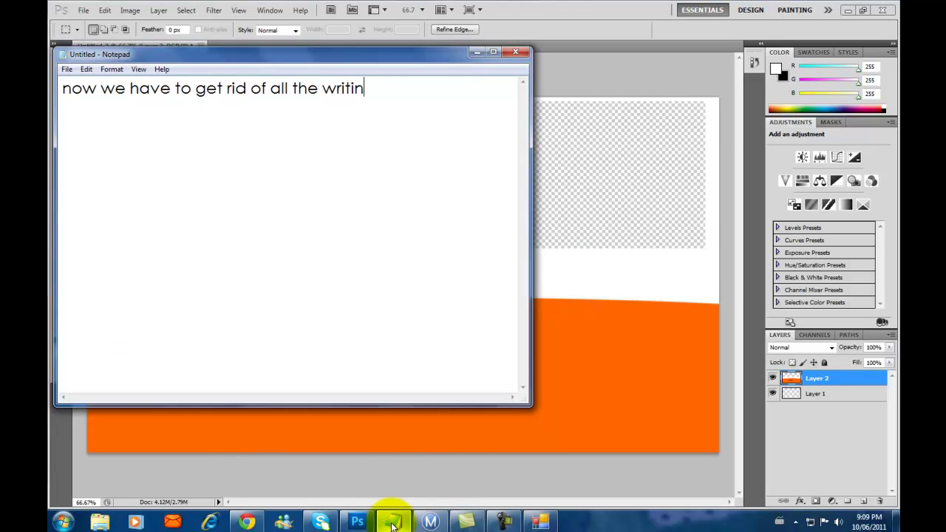
key(BackSpace)
key(BackSpace)
key(BackSpace)
key(BackSpace)
key(BackSpace)
key(BackSpace)
key(BackSpace)
key(BackSpace)
key(BackSpace)
key(BackSpace)
key(BackSpace)
key(BackSpace)
key(BackSpace)
key(BackSpace)
key(BackSpace)
key(BackSpace)
key(BackSpace)
key(BackSpace)
key(BackSpace)
key(BackSpace)
text(once y)
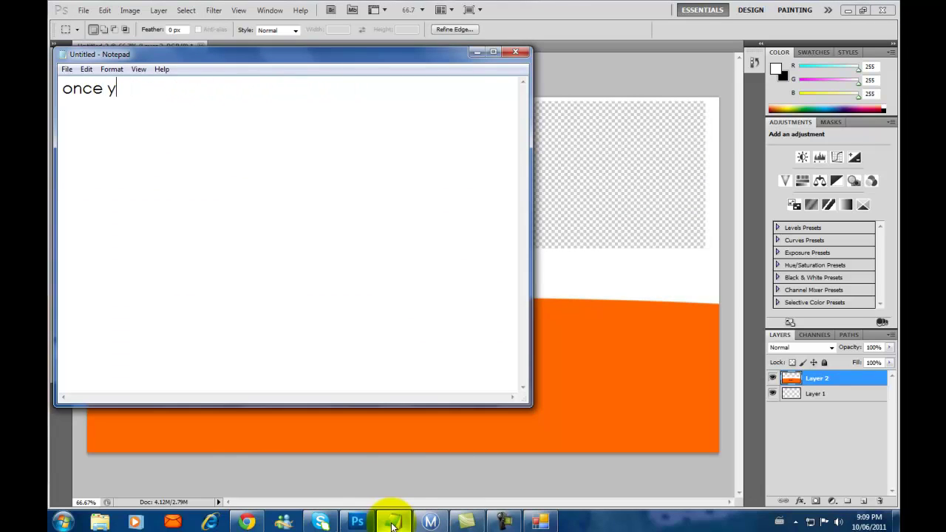
text(ou have high)
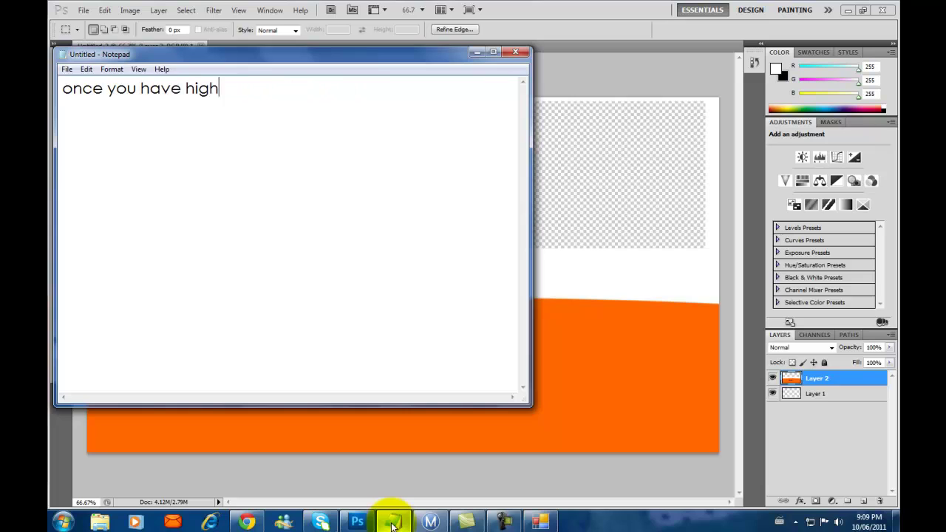
text(lited )
text(outlined the writing r)
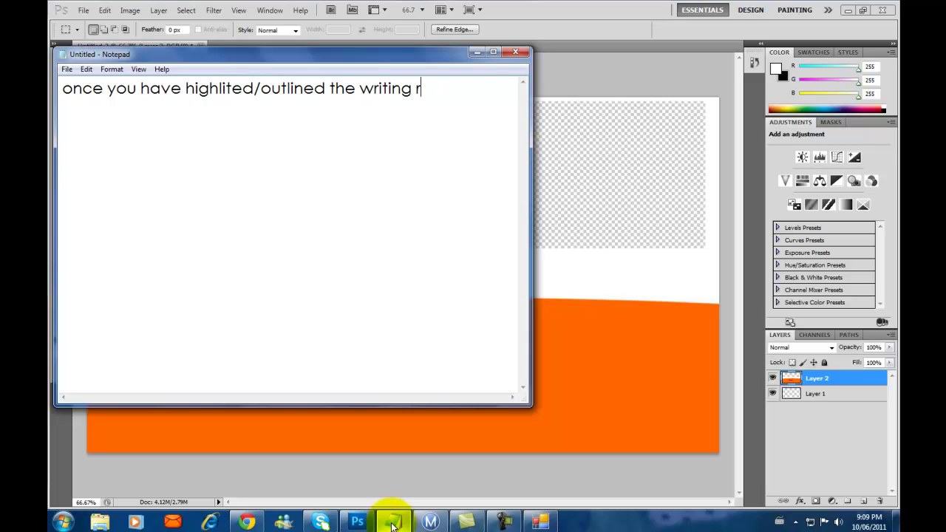
text(ion )
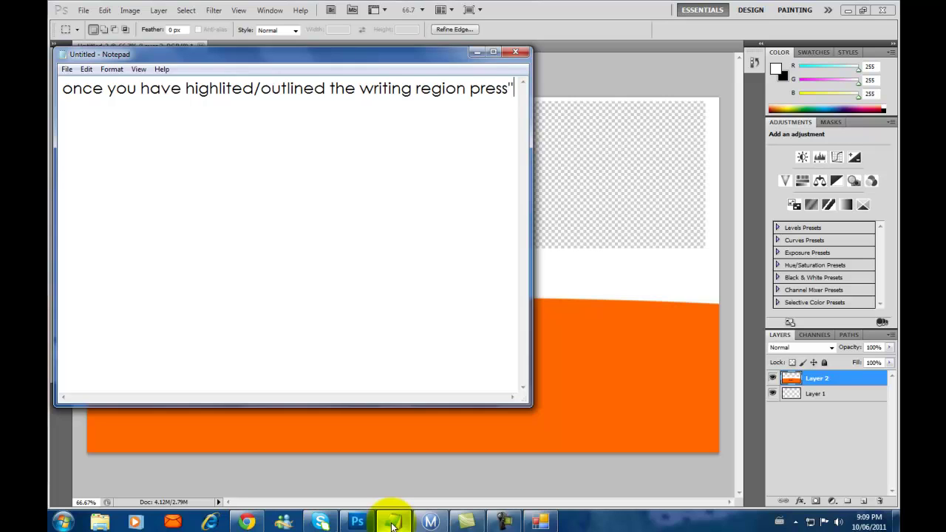
text(press ")
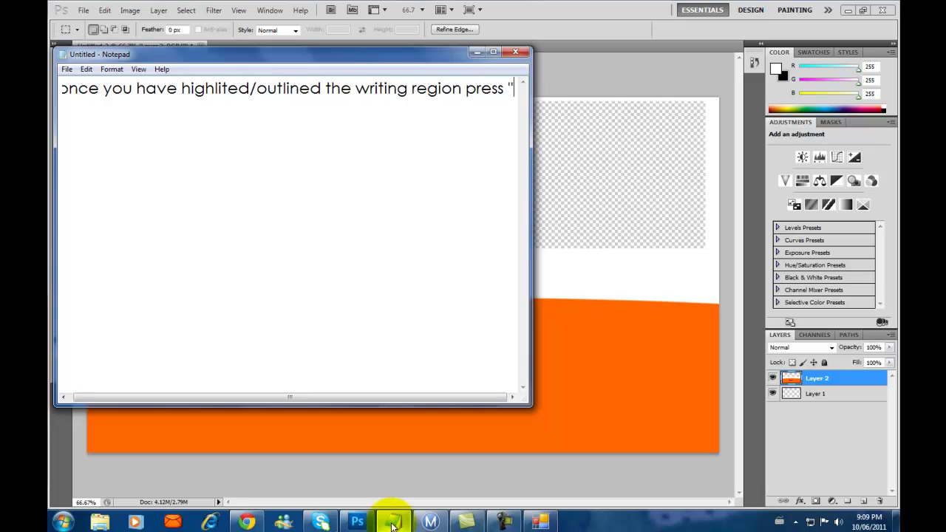
text(del)
text(")
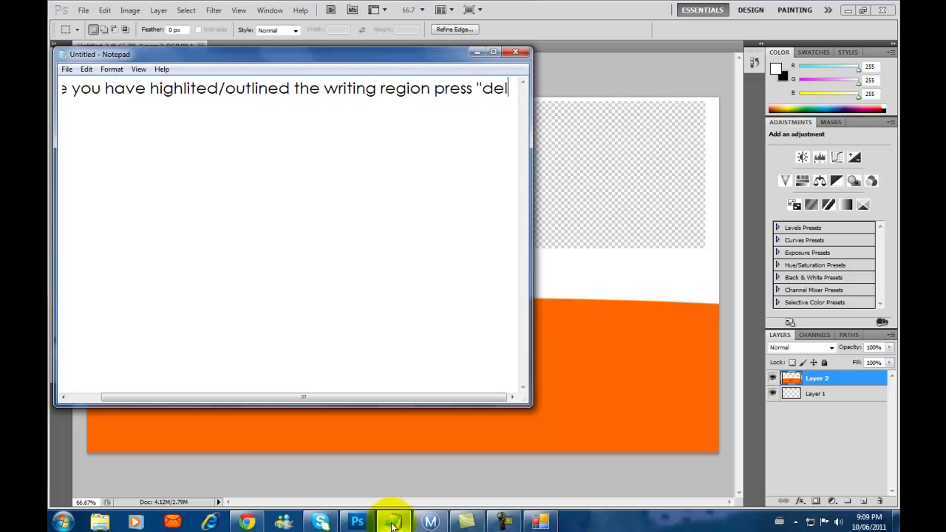
Step: Erase the entire note in Notepad about pressing "del" on the outlined writing region
key(BackSpace)
key(BackSpace)
key(BackSpace)
key(BackSpace)
key(BackSpace)
key(BackSpace)
key(BackSpace)
key(BackSpace)
key(BackSpace)
key(BackSpace)
key(BackSpace)
key(BackSpace)
key(BackSpace)
key(BackSpace)
key(BackSpace)
key(BackSpace)
key(BackSpace)
key(BackSpace)
key(BackSpace)
key(BackSpace)
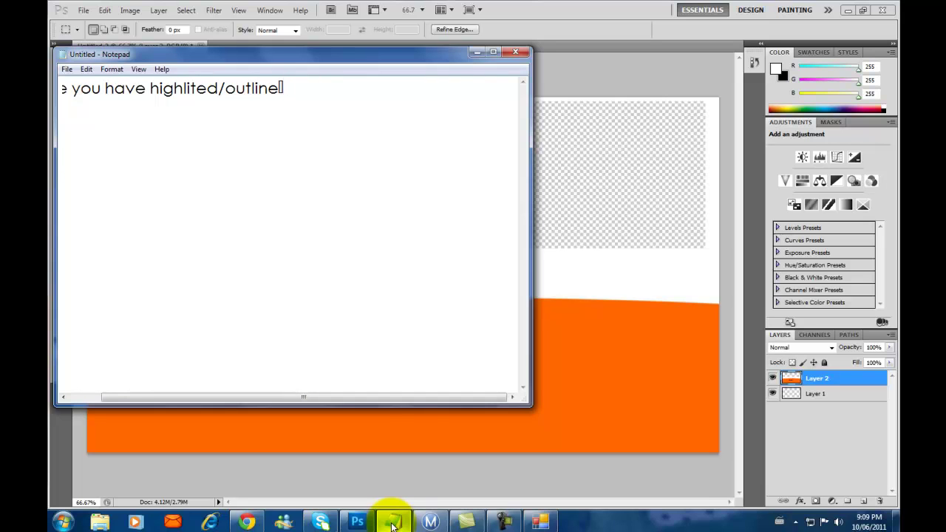
key(BackSpace)
key(BackSpace)
key(BackSpace)
key(BackSpace)
key(BackSpace)
key(BackSpace)
key(BackSpace)
key(BackSpace)
key(BackSpace)
key(BackSpace)
key(BackSpace)
key(BackSpace)
key(BackSpace)
key(BackSpace)
key(BackSpace)
key(BackSpace)
key(BackSpace)
key(BackSpace)
key(BackSpace)
key(BackSpace)
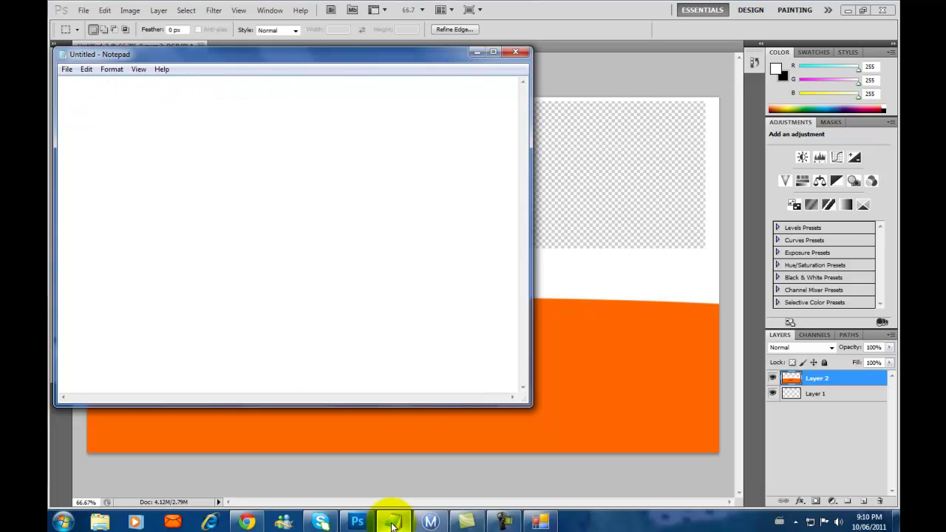
Step: Return to Photoshop and delete a rectangular marquee area around the "ORANGE=USED SPACE" text from Layer 2
click(513, 53)
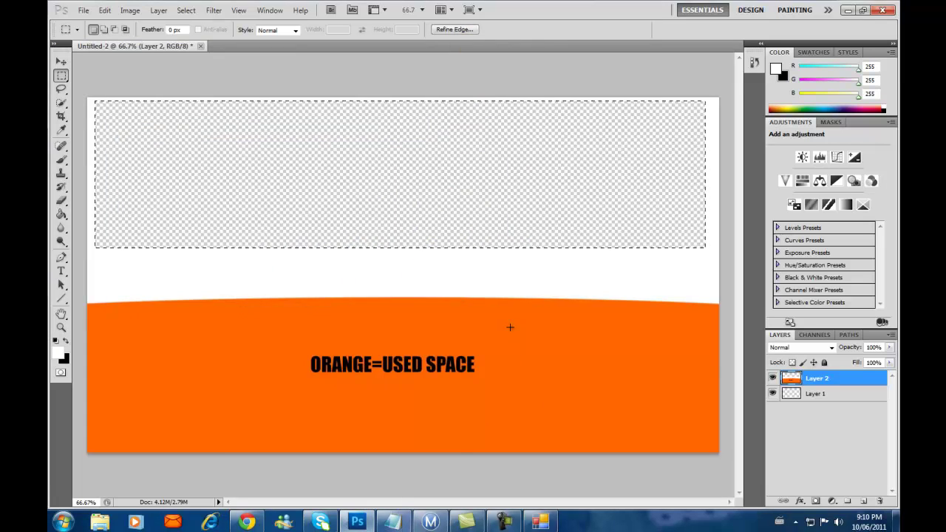
drag(505, 330, 273, 374)
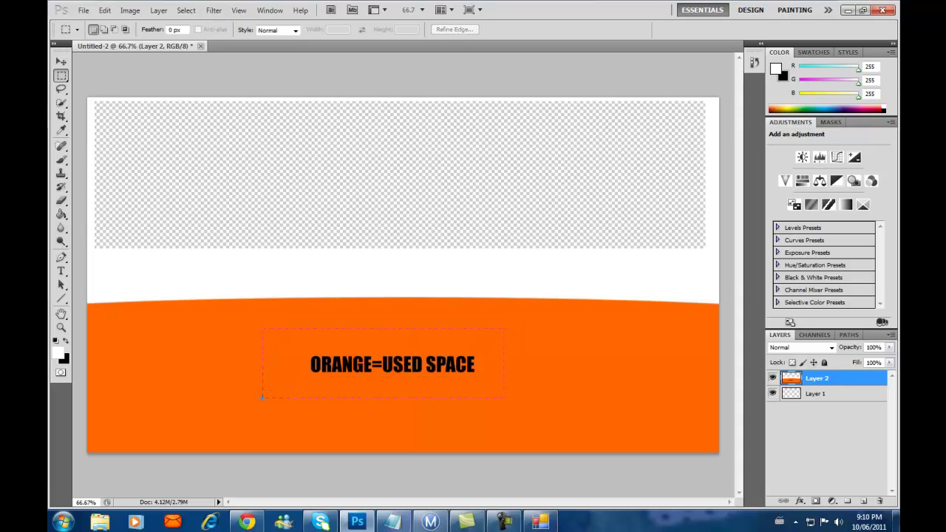
key(Delete)
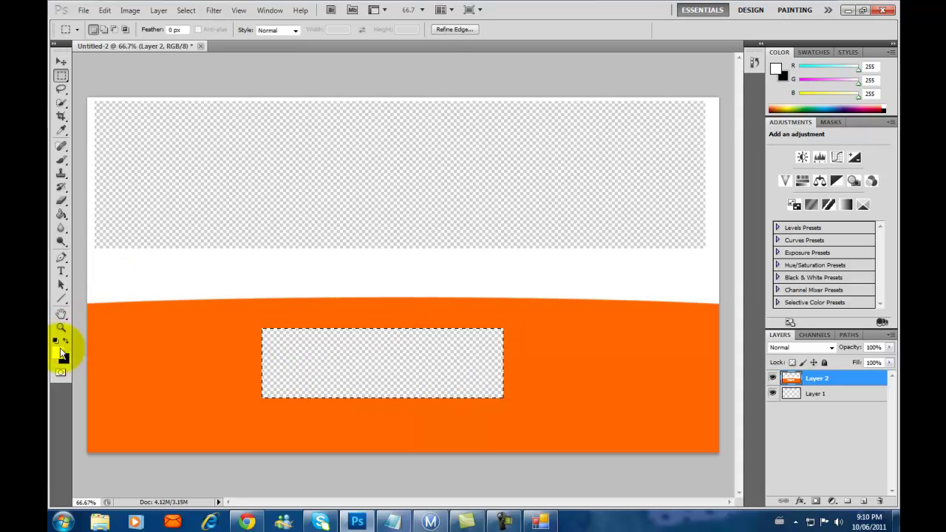
Step: Set the foreground color to the template's orange, ff6600
click(61, 353)
drag(391, 212, 445, 150)
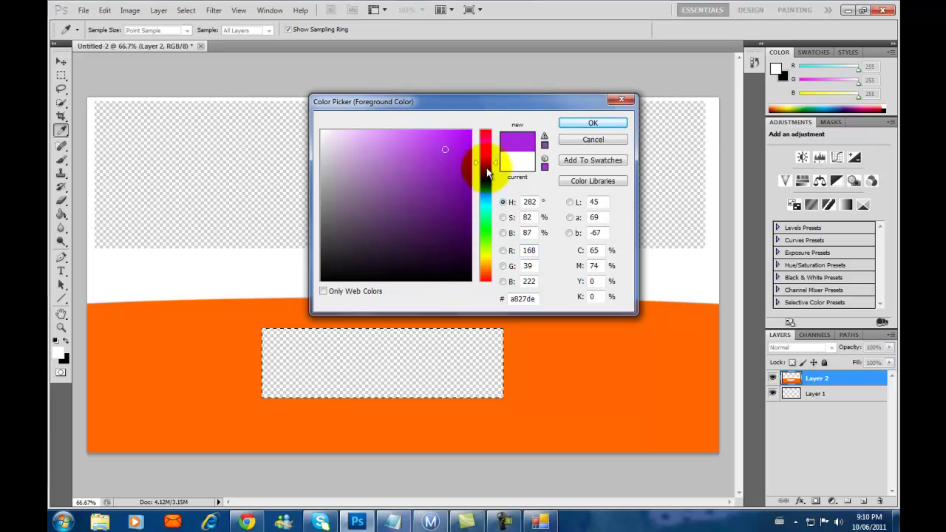
drag(488, 172, 488, 269)
click(400, 216)
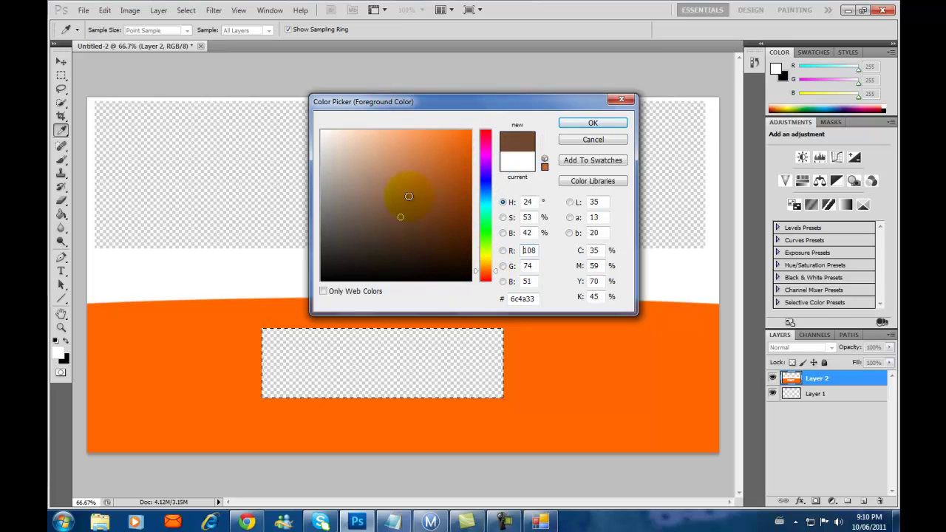
drag(409, 196, 513, 144)
drag(444, 258, 468, 123)
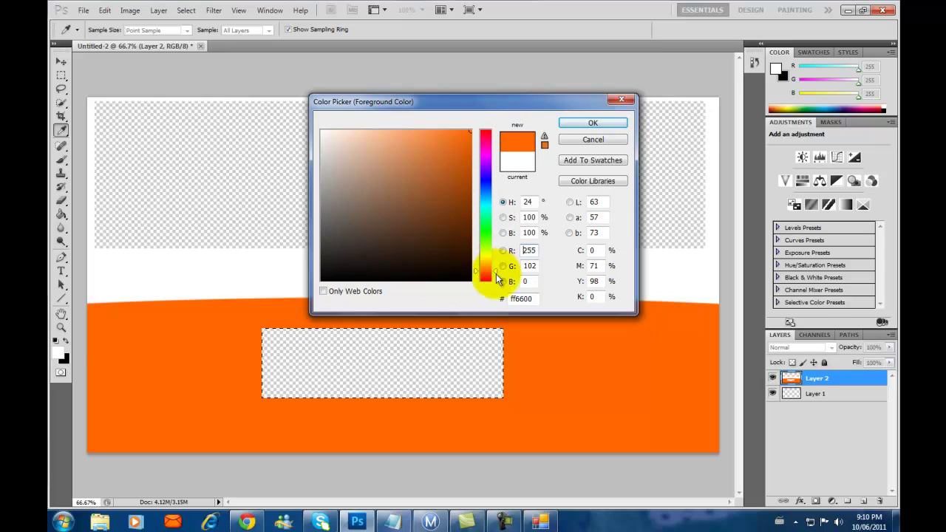
drag(494, 270, 495, 270)
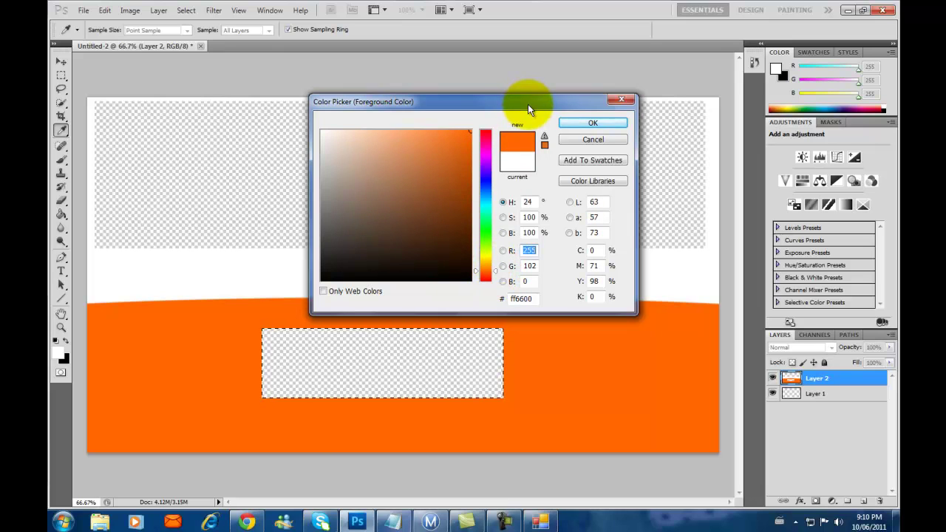
click(589, 124)
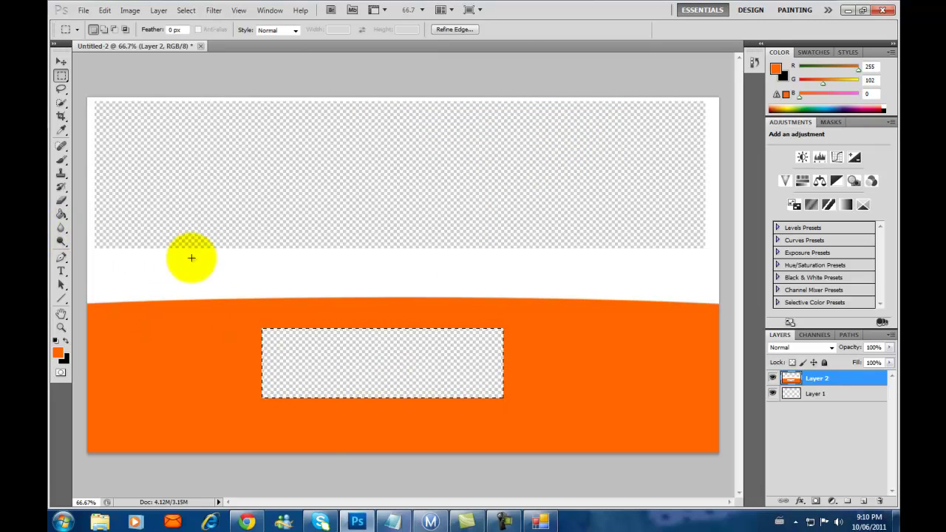
Step: Fill the selected transparent rectangle in the orange area with the foreground color using the Paint Bucket, and clear the selection
key(g)
click(379, 366)
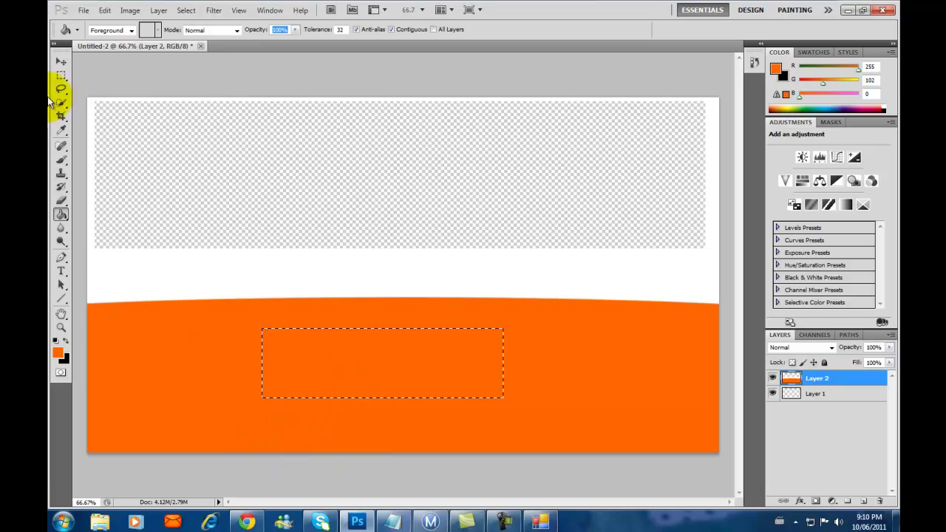
click(61, 76)
key(ctrl+d)
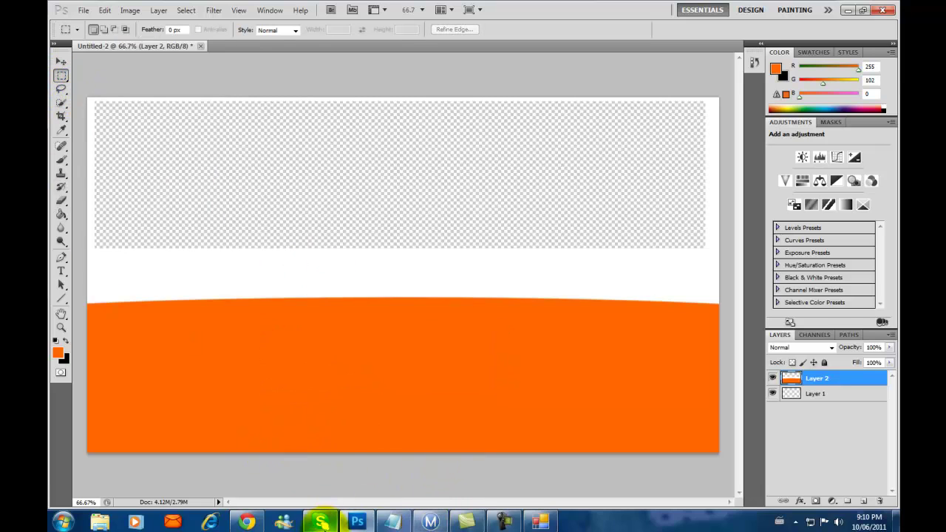
Step: Switch to Notepad and write "use the paint bucket tool for the transparent areas to fill them in"
click(392, 525)
text(use the paint bucket tool for the transparent areas to)
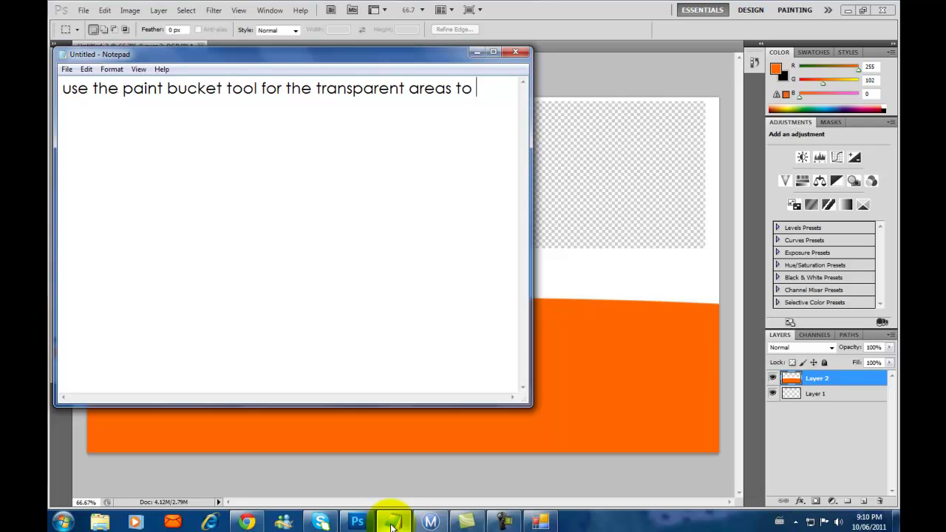
text(them in)
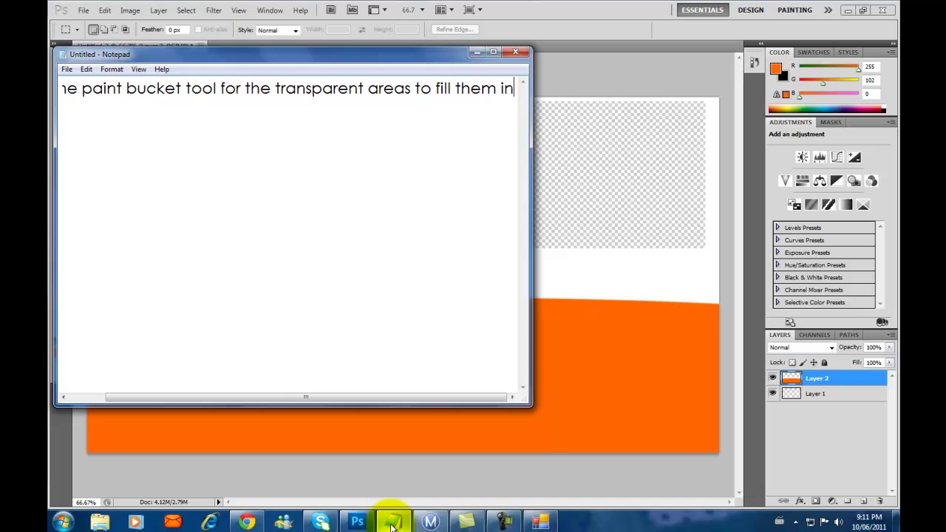
Step: Erase the whole paint bucket note in Notepad
key(BackSpace)
key(BackSpace)
key(BackSpace)
key(BackSpace)
key(BackSpace)
key(BackSpace)
key(BackSpace)
key(BackSpace)
key(BackSpace)
key(BackSpace)
key(BackSpace)
key(BackSpace)
key(BackSpace)
key(BackSpace)
key(BackSpace)
key(BackSpace)
key(BackSpace)
key(BackSpace)
key(BackSpace)
key(BackSpace)
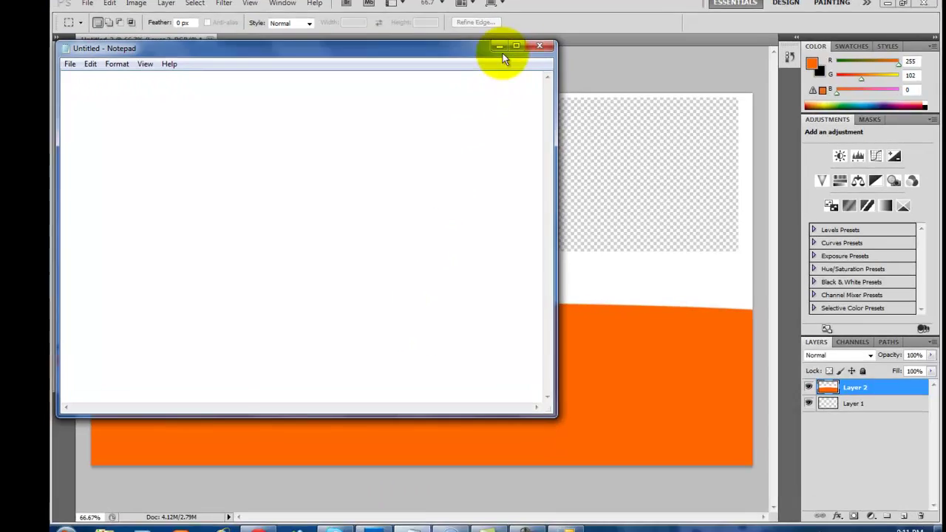
Step: Return to Photoshop, set the foreground color to white, and fill the transparent upper area of Layer 2 with the Paint Bucket
click(515, 51)
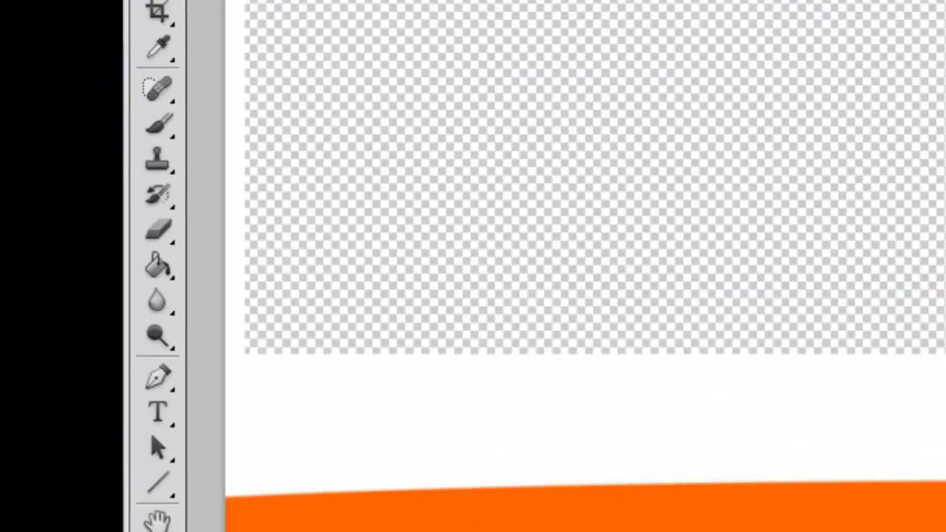
mouse_move(201, 288)
mouse_down()
mouse_move(291, 320)
mouse_move(296, 335)
mouse_up()
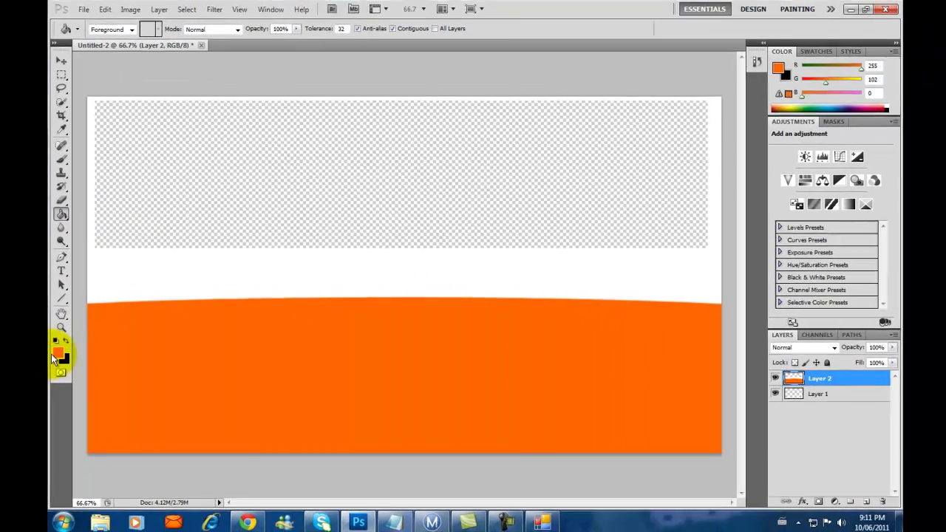
click(54, 352)
drag(407, 189, 317, 76)
click(592, 122)
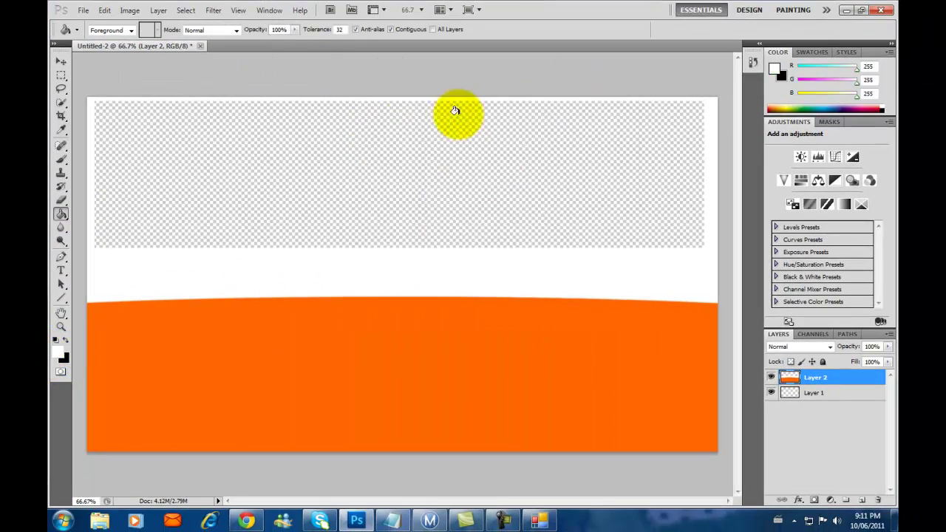
click(295, 158)
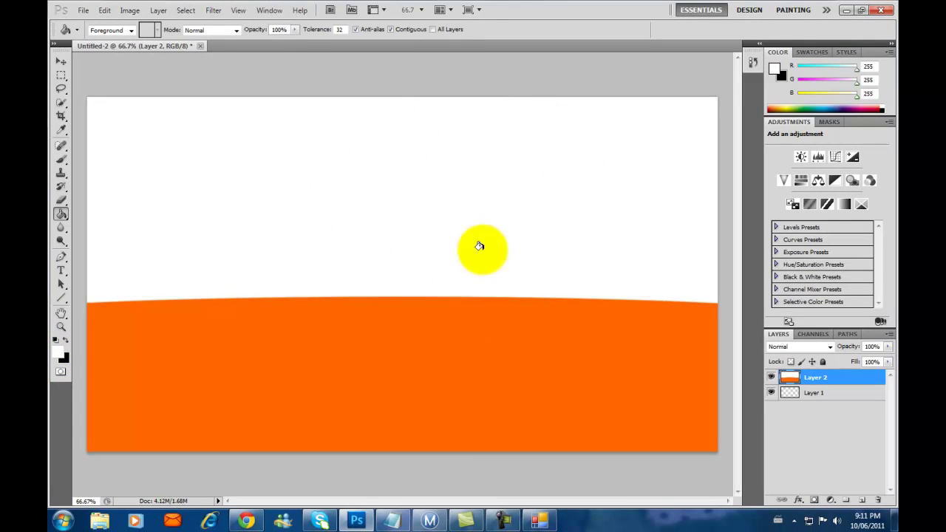
Step: Switch to Notepad, write "orange area wont be seen as most of the white will", and minimize the note
click(393, 521)
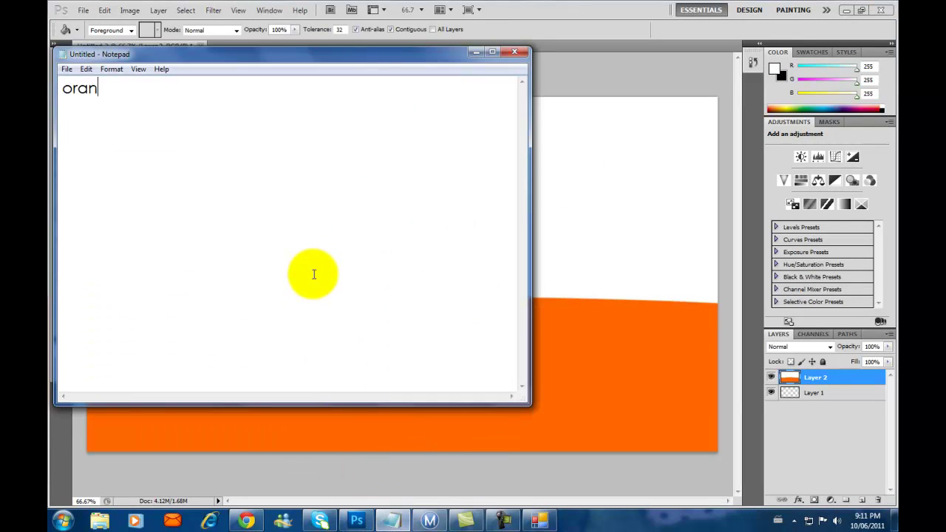
text(orange area wont be seen  as)
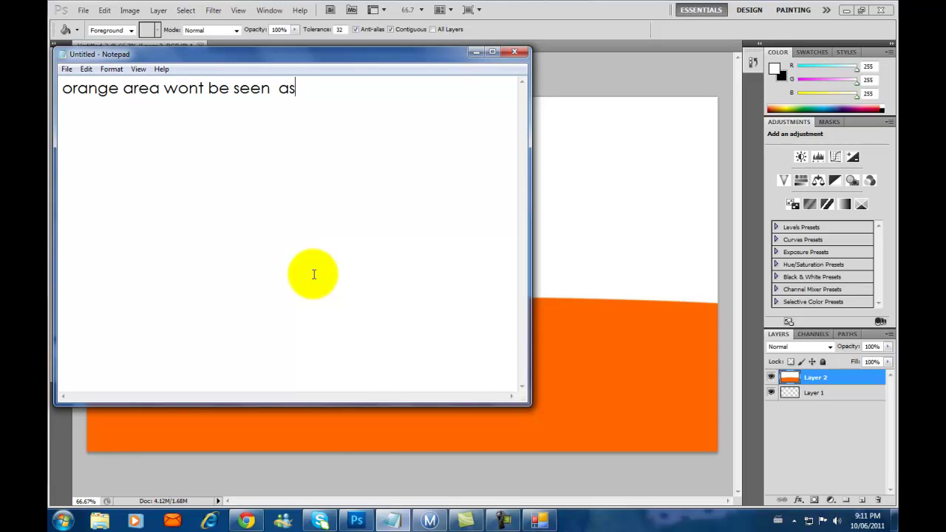
text( most of the white will)
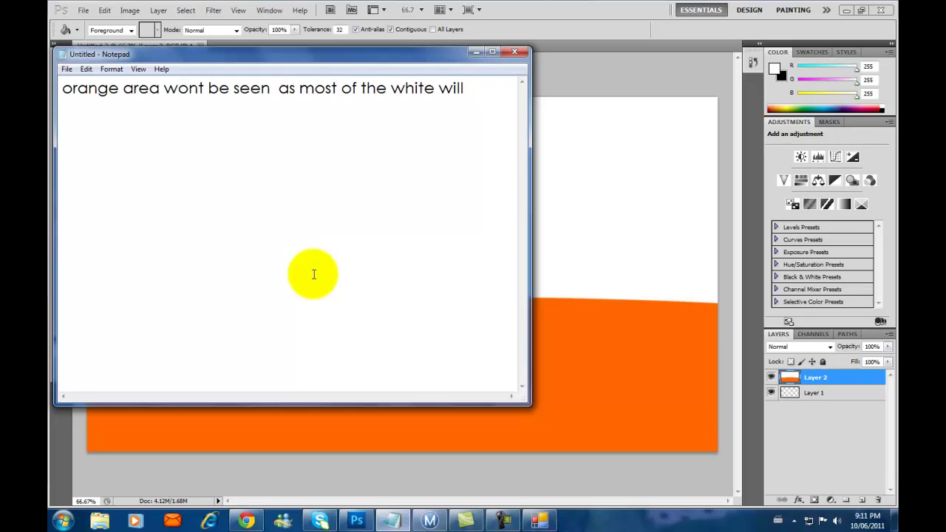
click(477, 52)
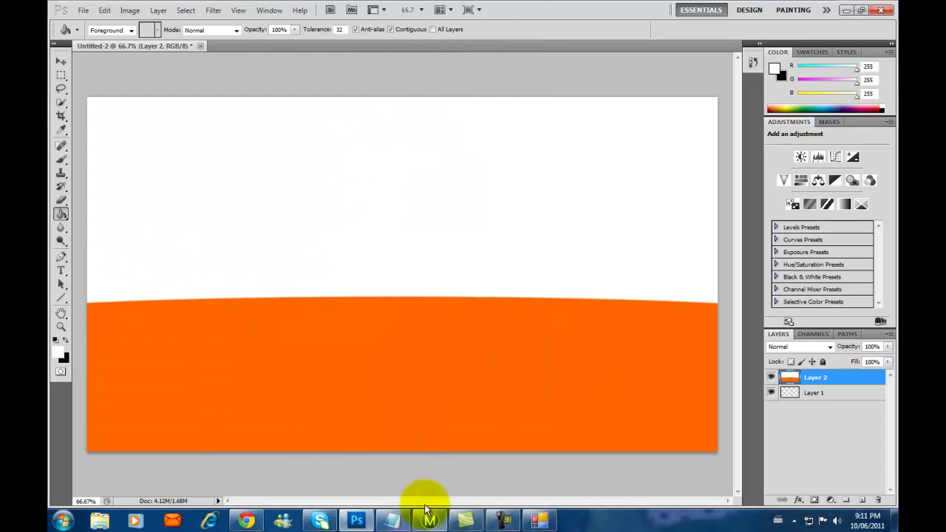
click(390, 521)
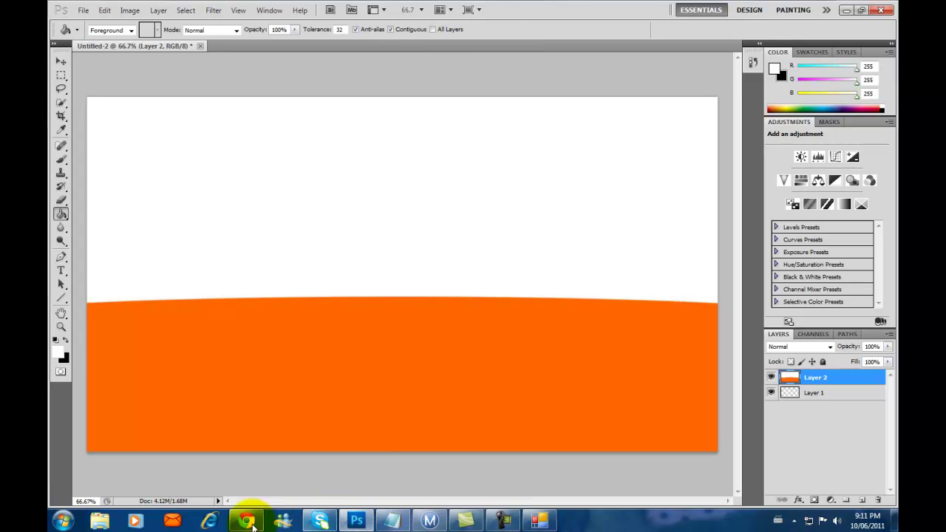
Step: Reopen Notepad and replace the note with "from there you can put in what ever backround/image you want..."
click(391, 521)
key(BackSpace)
key(BackSpace)
key(BackSpace)
key(BackSpace)
key(BackSpace)
key(BackSpace)
key(BackSpace)
key(BackSpace)
key(BackSpace)
key(BackSpace)
key(BackSpace)
key(BackSpace)
key(BackSpace)
key(BackSpace)
key(BackSpace)
key(BackSpace)
key(BackSpace)
key(BackSpace)
key(BackSpace)
key(BackSpace)
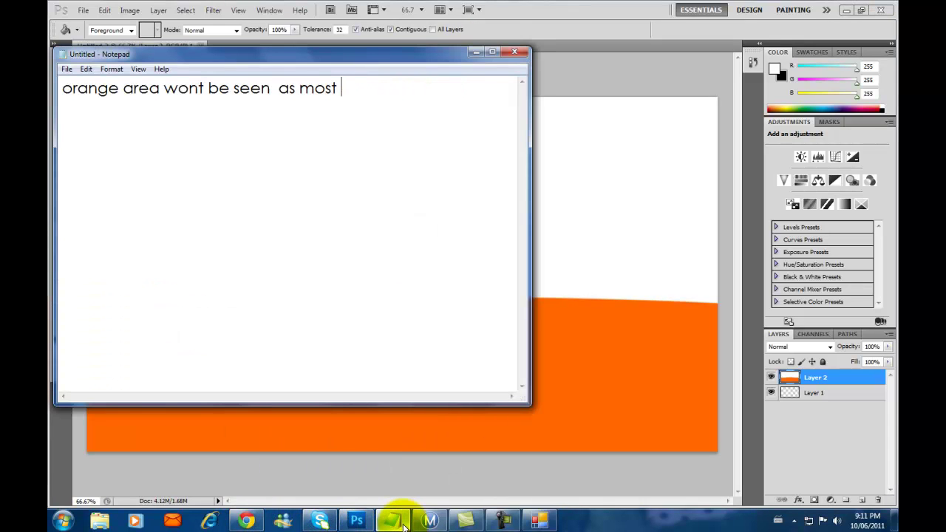
key(BackSpace)
key(BackSpace)
key(BackSpace)
key(BackSpace)
key(BackSpace)
key(BackSpace)
key(BackSpace)
key(BackSpace)
key(BackSpace)
key(BackSpace)
key(BackSpace)
key(BackSpace)
text(from there you can put in what ever backr)
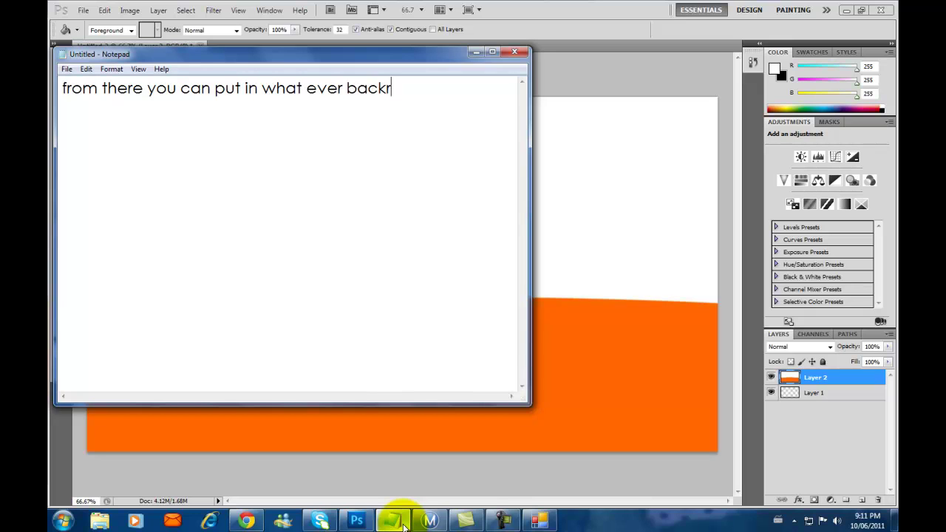
text(ound/image )
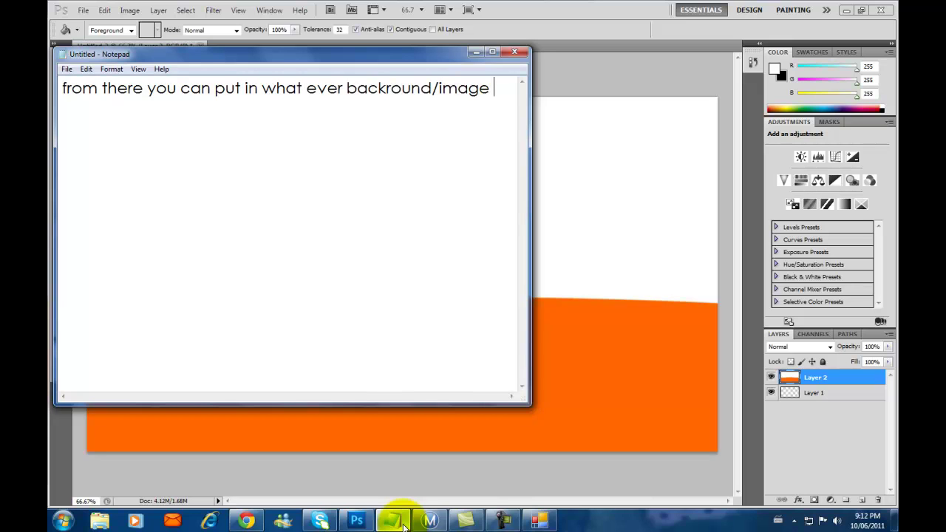
text(you wabnt)
key(BackSpace)
key(BackSpace)
key(BackSpace)
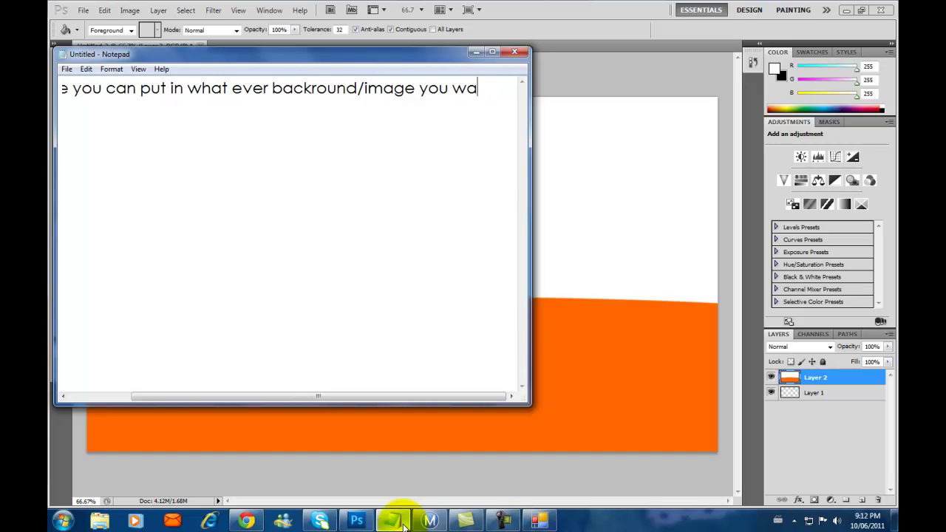
text(nt..)
Step: Add a second line to the note reading "ive already made one so im going to use that."
key(Return)
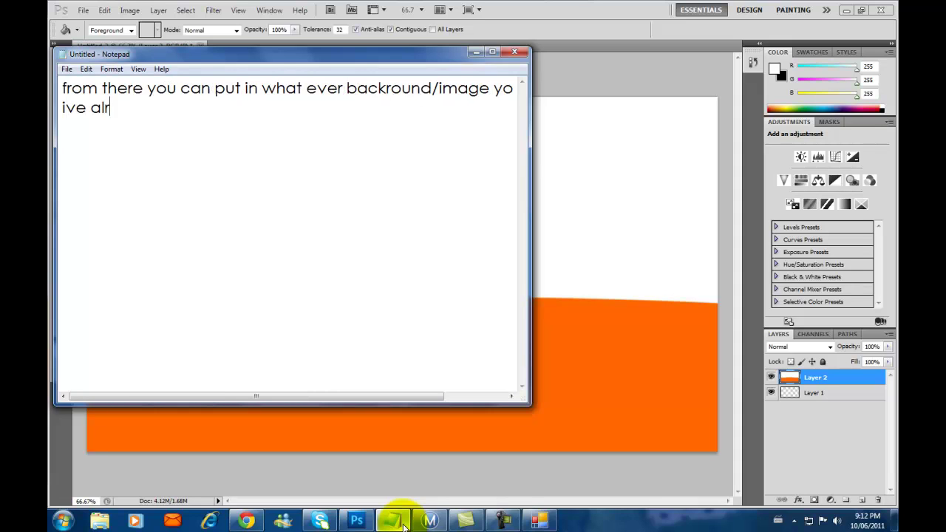
text(made one so i)
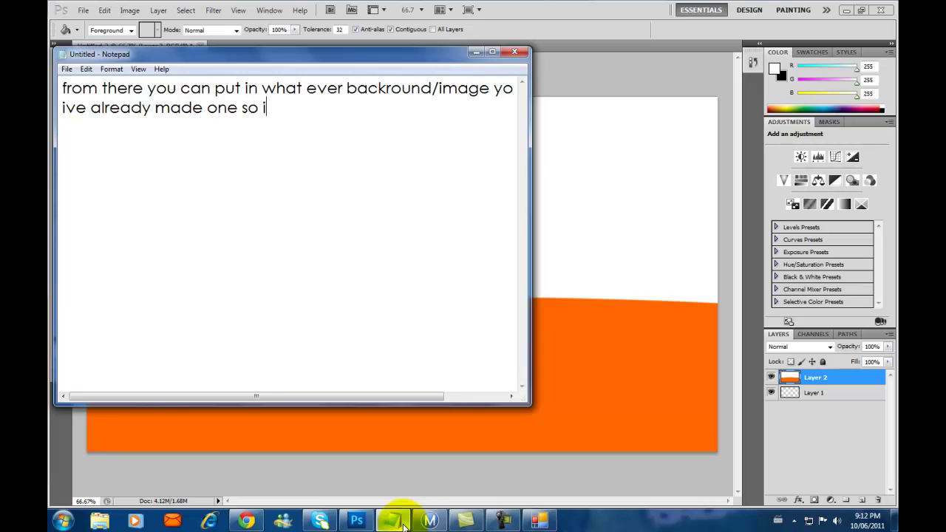
text(use that.)
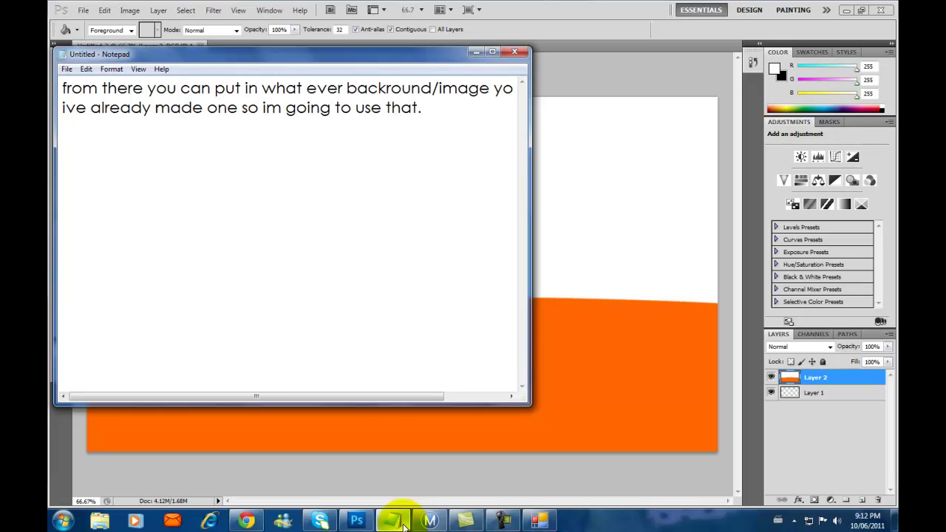
Step: Add the line "it was made in speed art 4 if you take the time to look at my channel you wil know what im talking about (:"
key(Return)
text(it was made in speed art 4 if you take the time to look at)
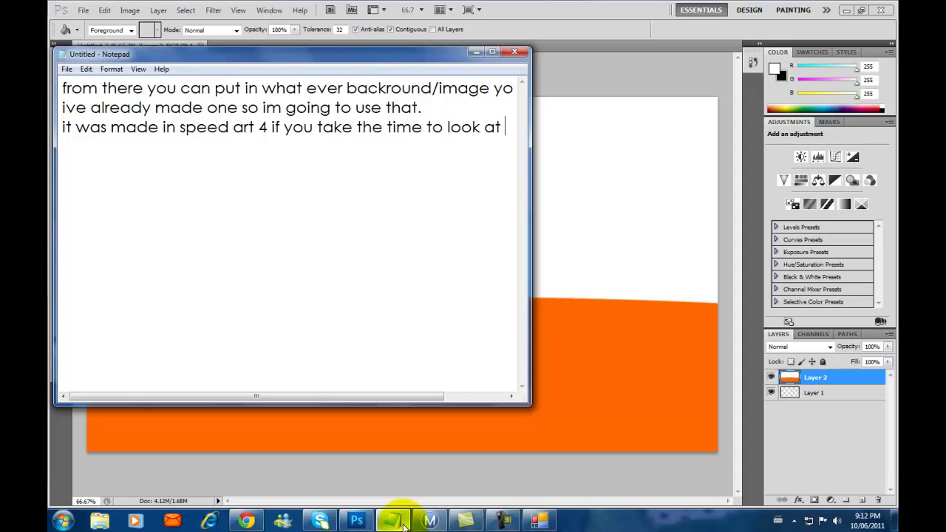
text(my channel you wi)
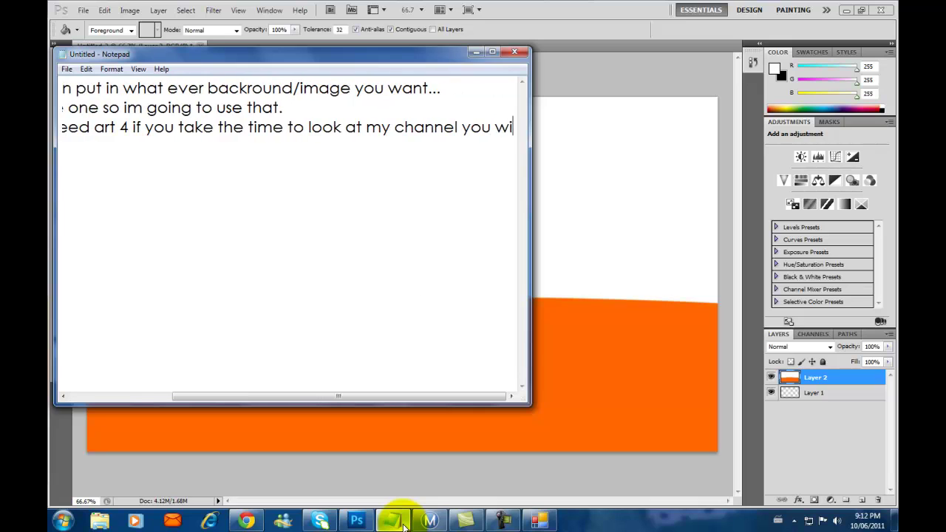
text(l know what )
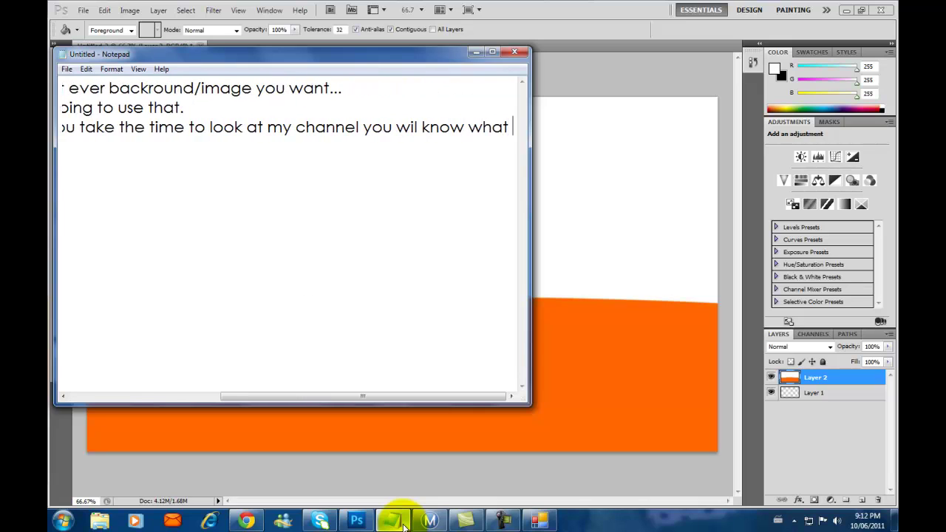
text(im talking about (:)
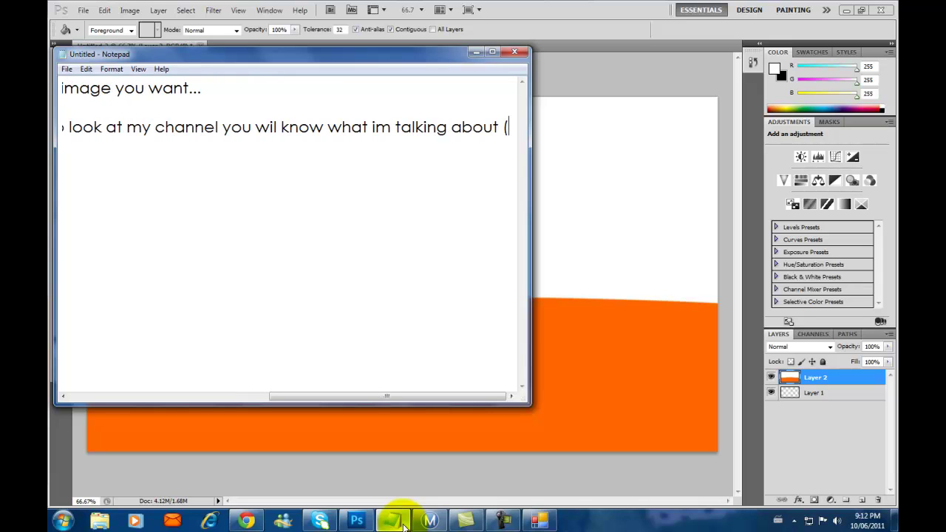
Step: Clear all the text from the Notepad note and minimize its window
key(BackSpace)
key(BackSpace)
key(BackSpace)
key(BackSpace)
key(BackSpace)
key(BackSpace)
key(BackSpace)
key(BackSpace)
key(BackSpace)
key(BackSpace)
key(BackSpace)
key(BackSpace)
key(BackSpace)
key(BackSpace)
key(BackSpace)
key(BackSpace)
key(BackSpace)
key(BackSpace)
key(BackSpace)
key(BackSpace)
key(ctrl+a)
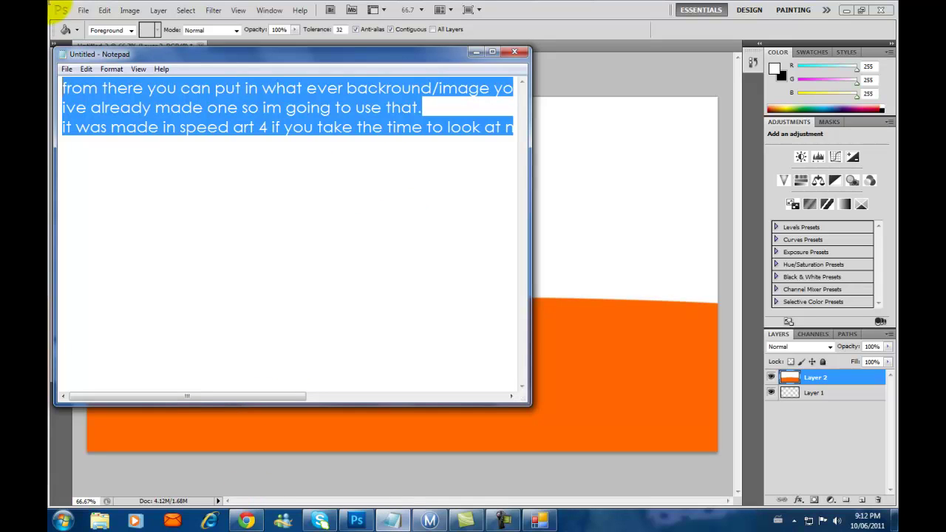
key(Delete)
click(477, 52)
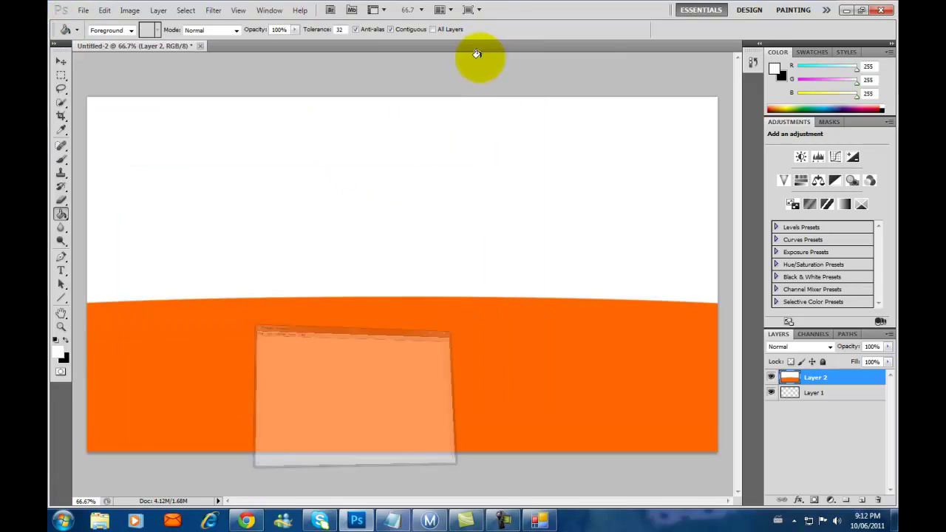
Step: Open the Intro templates folder on the desktop and try to bring the speed art 4 image into Photoshop
click(893, 518)
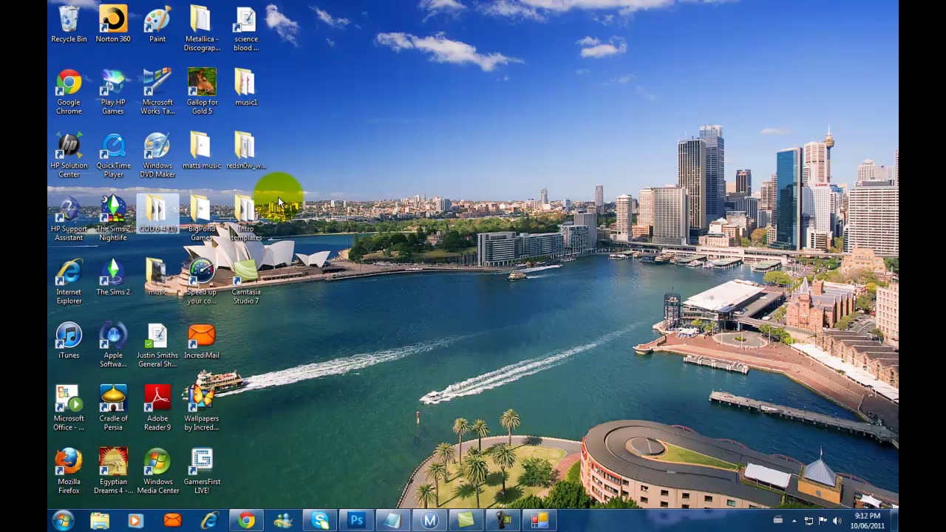
double_click(247, 211)
drag(347, 23, 373, 42)
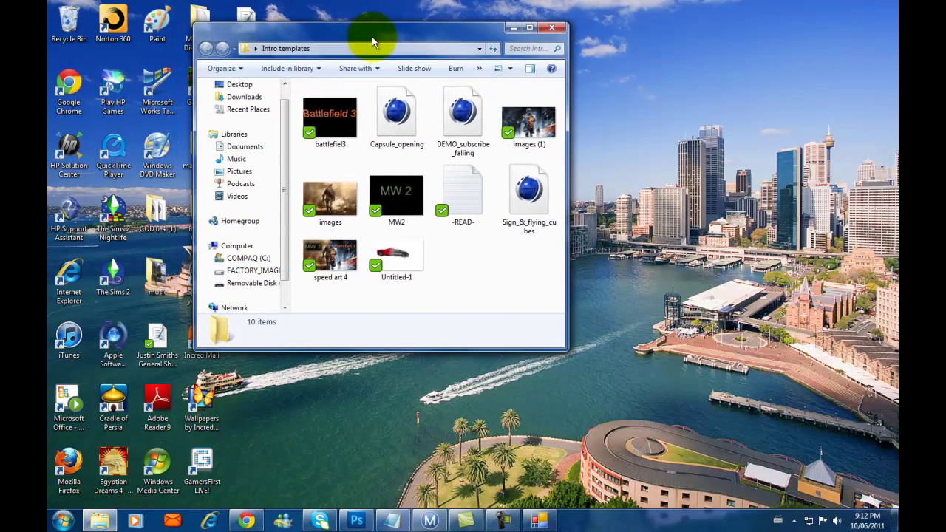
click(331, 258)
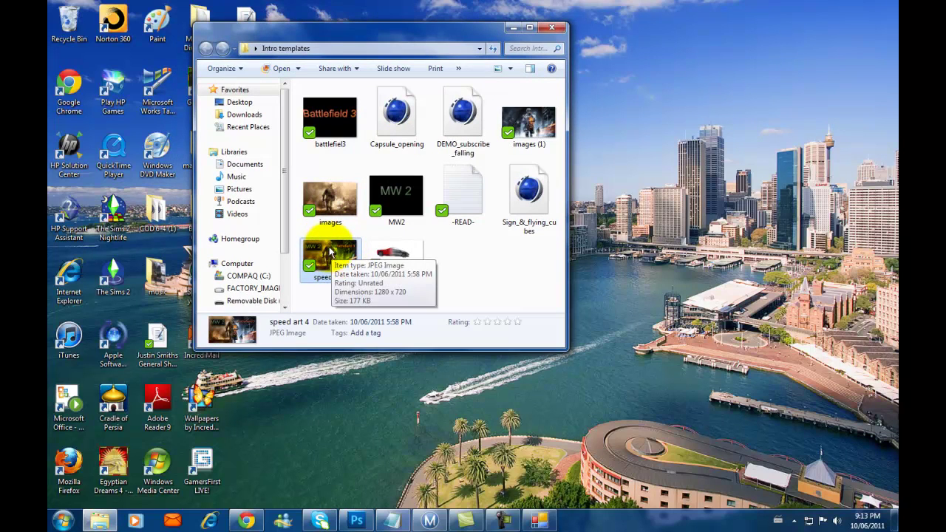
drag(329, 252, 798, 457)
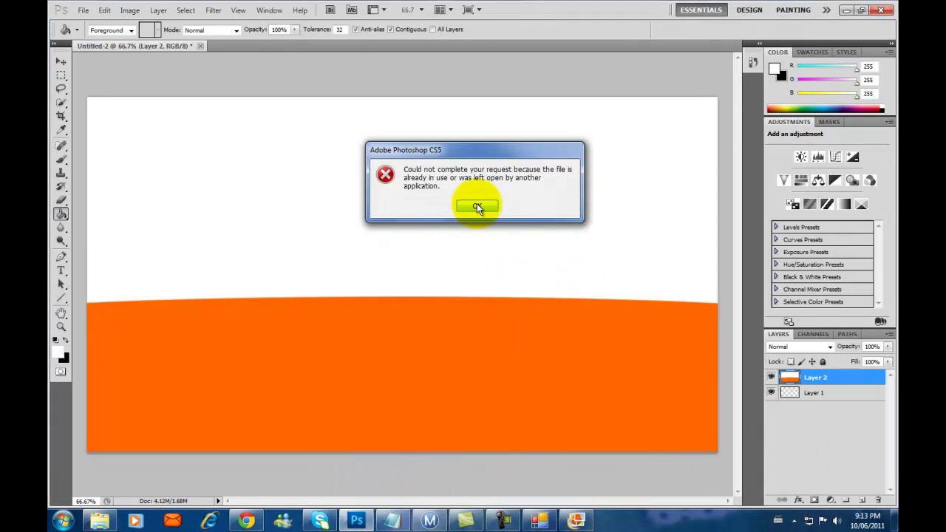